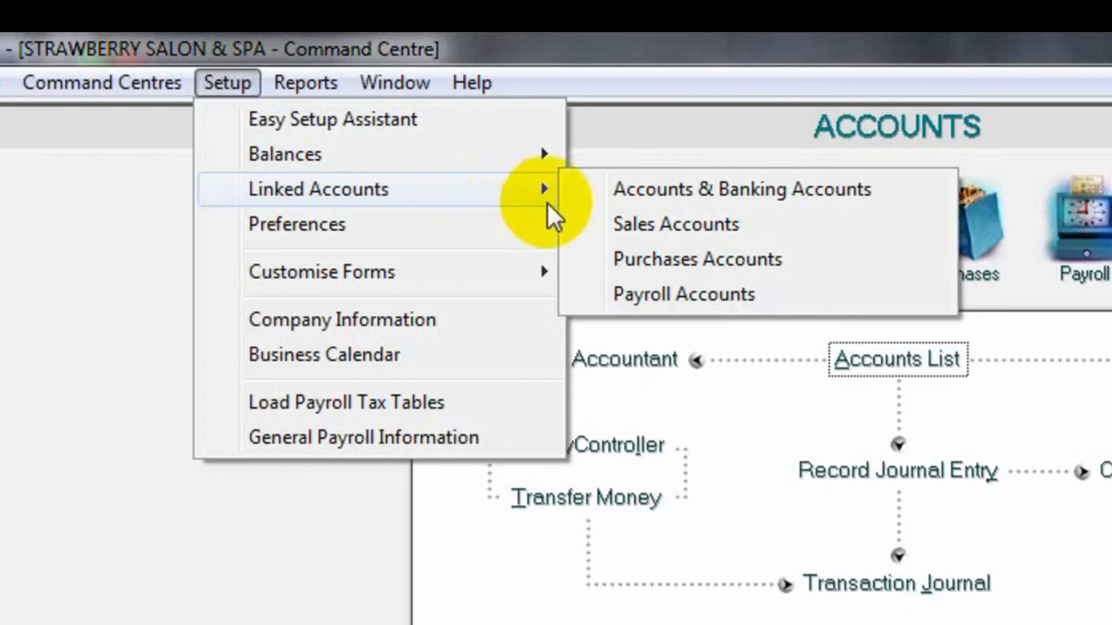
- Link the bank account for undeposited funds to 1-1100 Bank Mandiri in the Accounts & Banking linked accounts and accept the change
{"action": "left_click", "coordinate": [797, 188]}
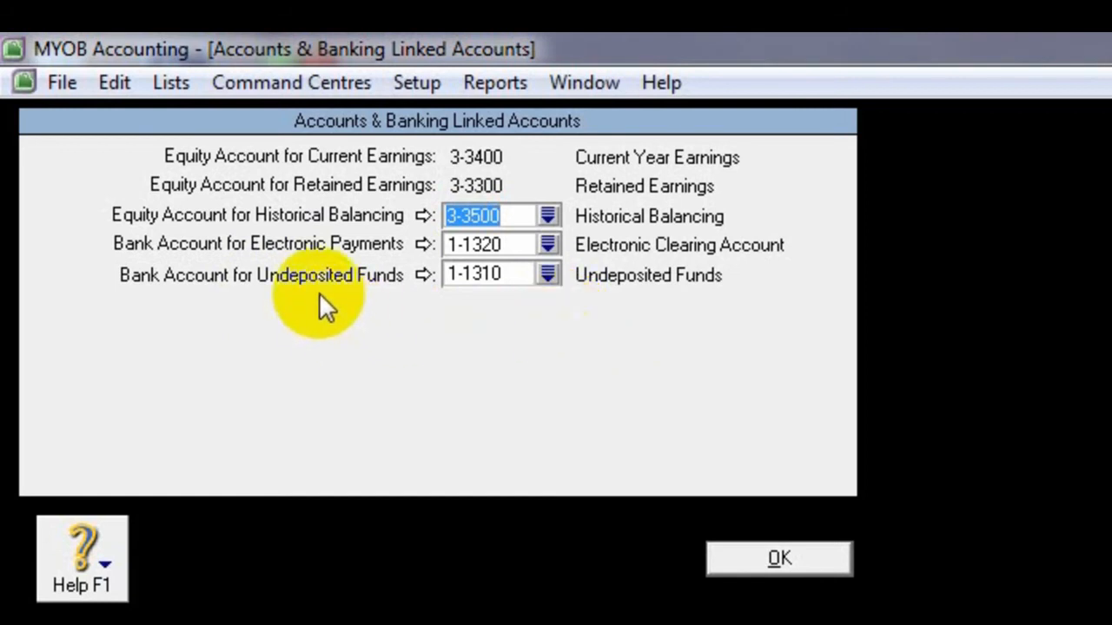
{"action": "left_click", "coordinate": [549, 272]}
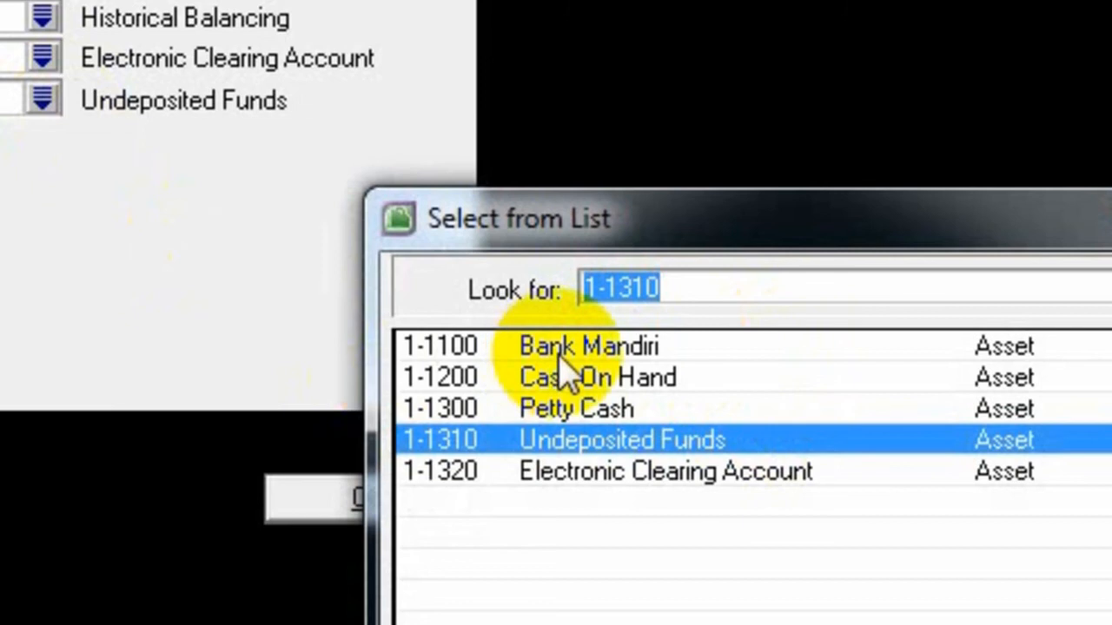
{"action": "double_click", "coordinate": [760, 344]}
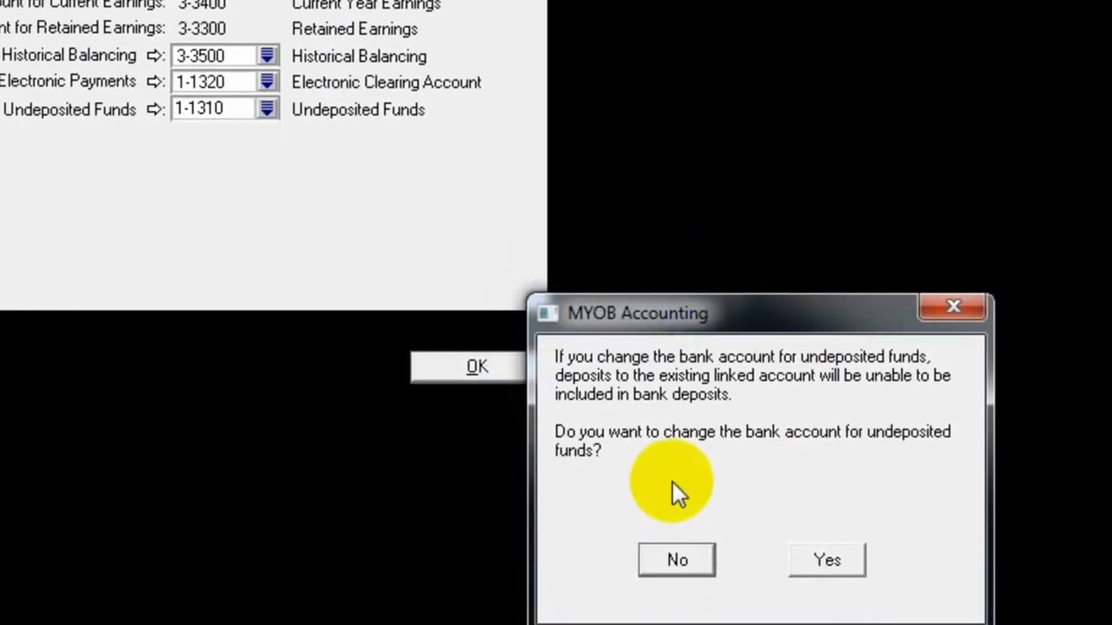
{"action": "left_click", "coordinate": [829, 561]}
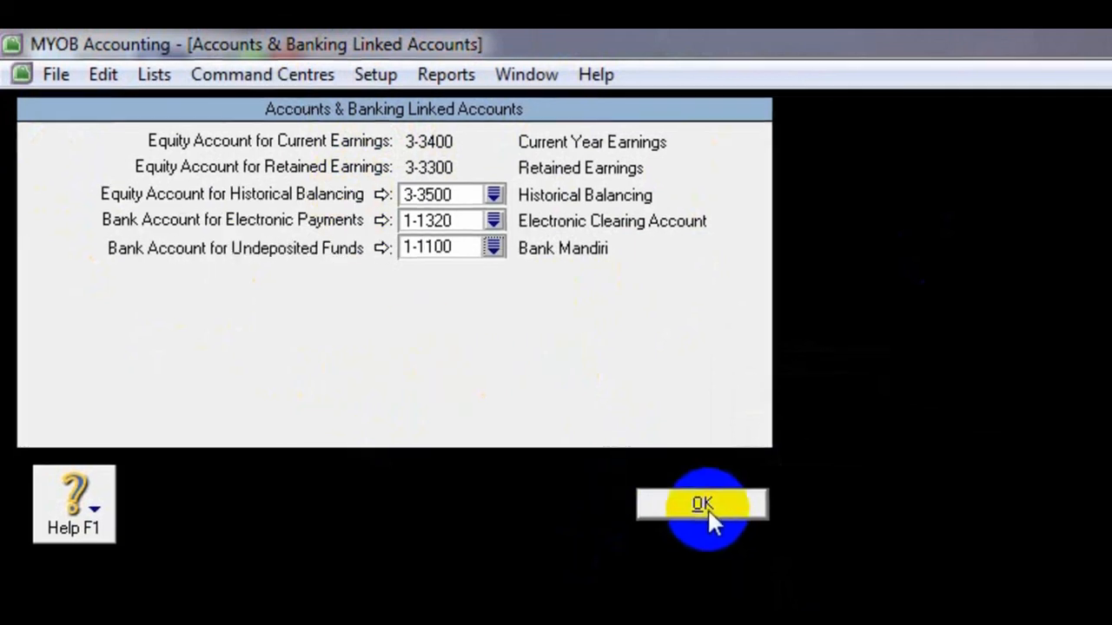
{"action": "left_click", "coordinate": [706, 506]}
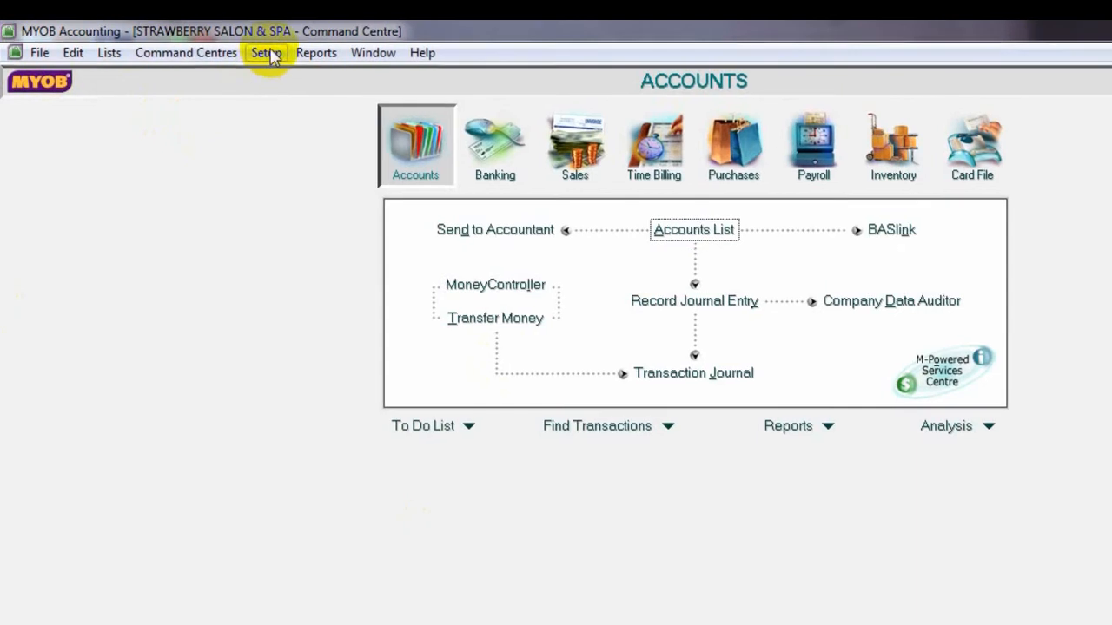
- Open the linked accounts setup for Sales
{"action": "left_click", "coordinate": [267, 54]}
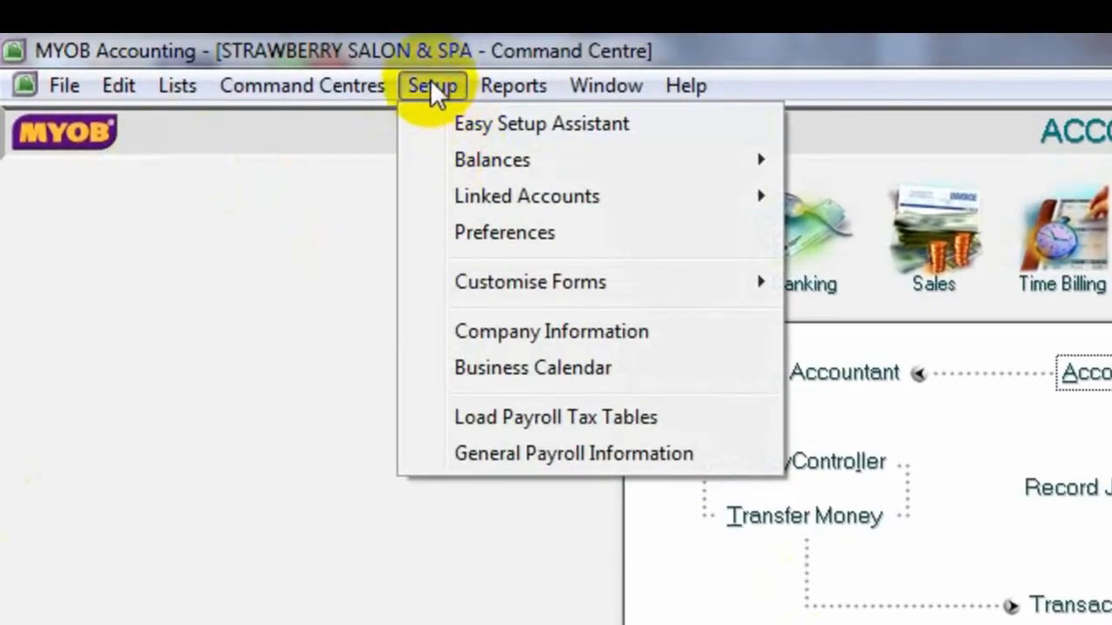
{"action": "mouse_move", "coordinate": [472, 206]}
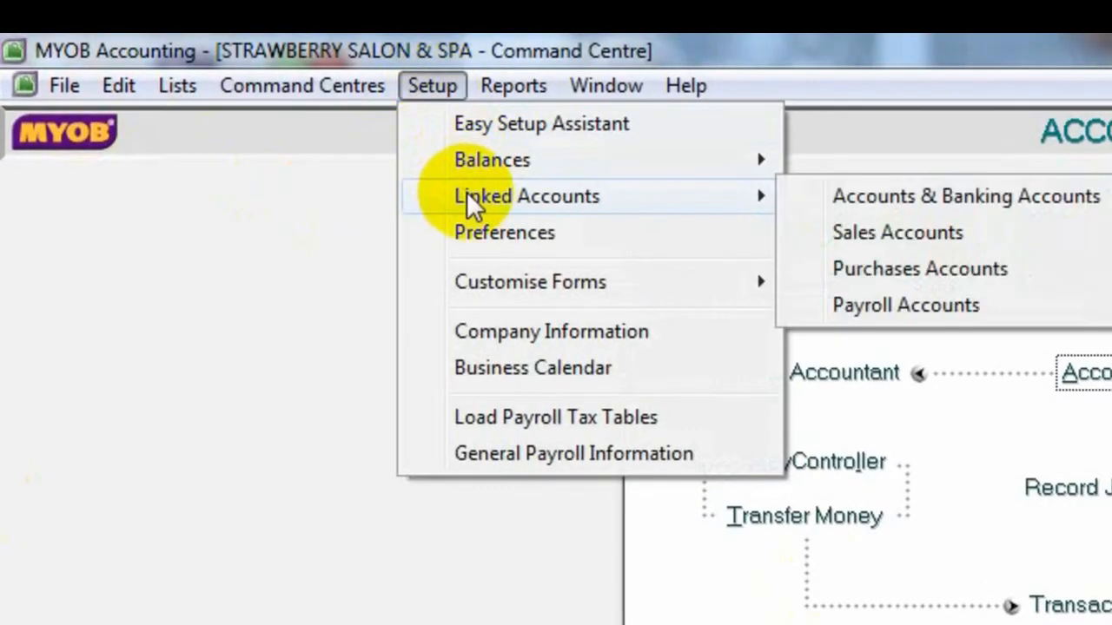
{"action": "left_click", "coordinate": [894, 231]}
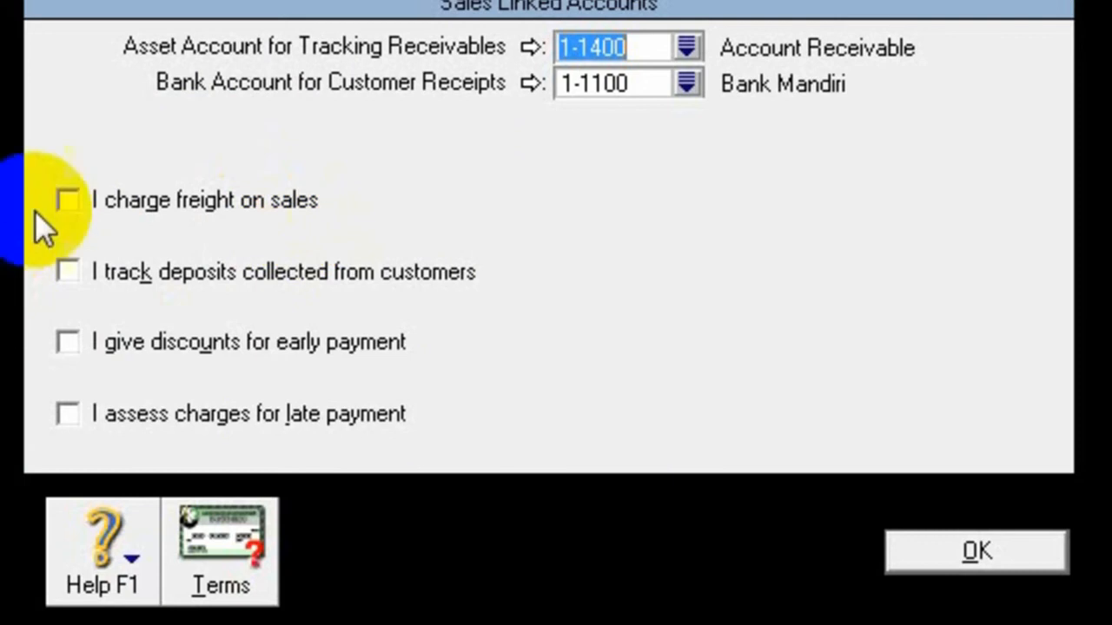
{"action": "left_click", "coordinate": [67, 202]}
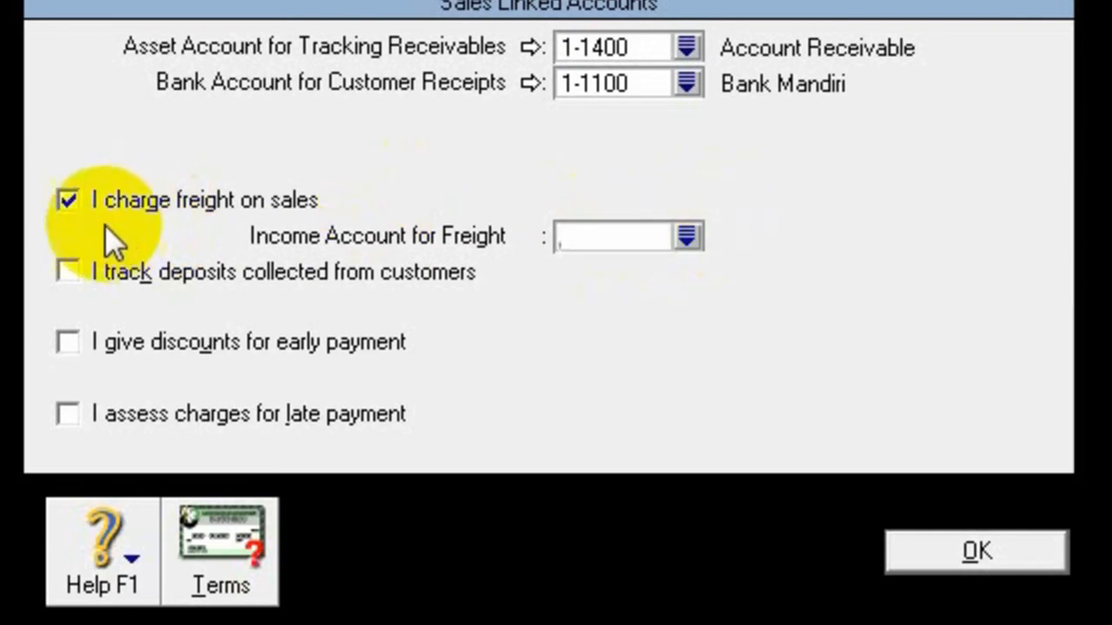
{"action": "left_click", "coordinate": [66, 201]}
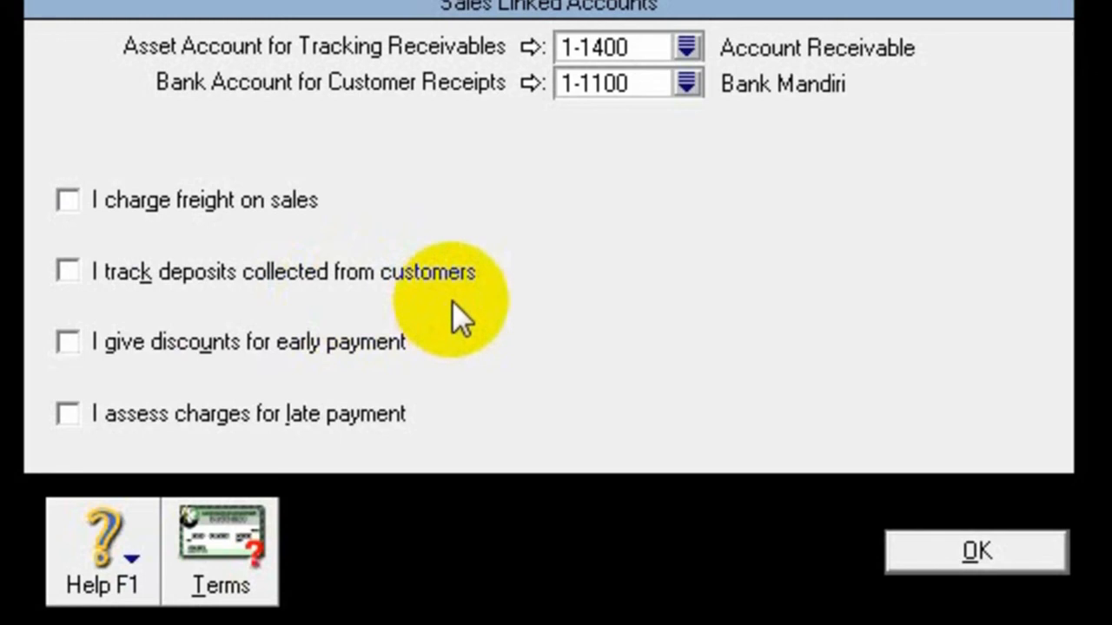
{"action": "left_click", "coordinate": [67, 275]}
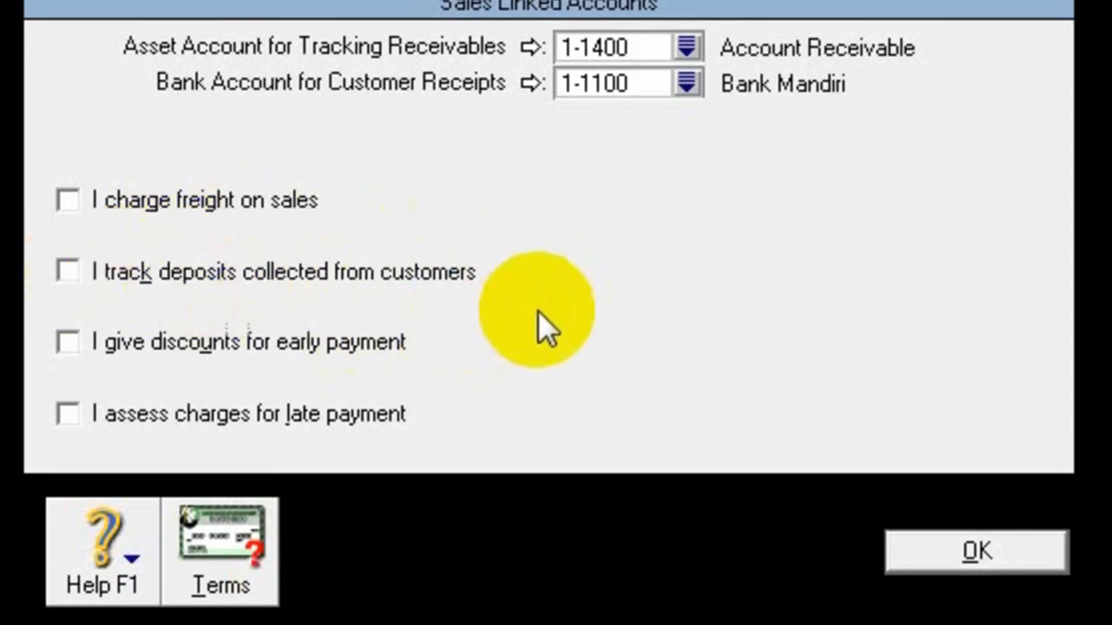
{"action": "left_click", "coordinate": [78, 289]}
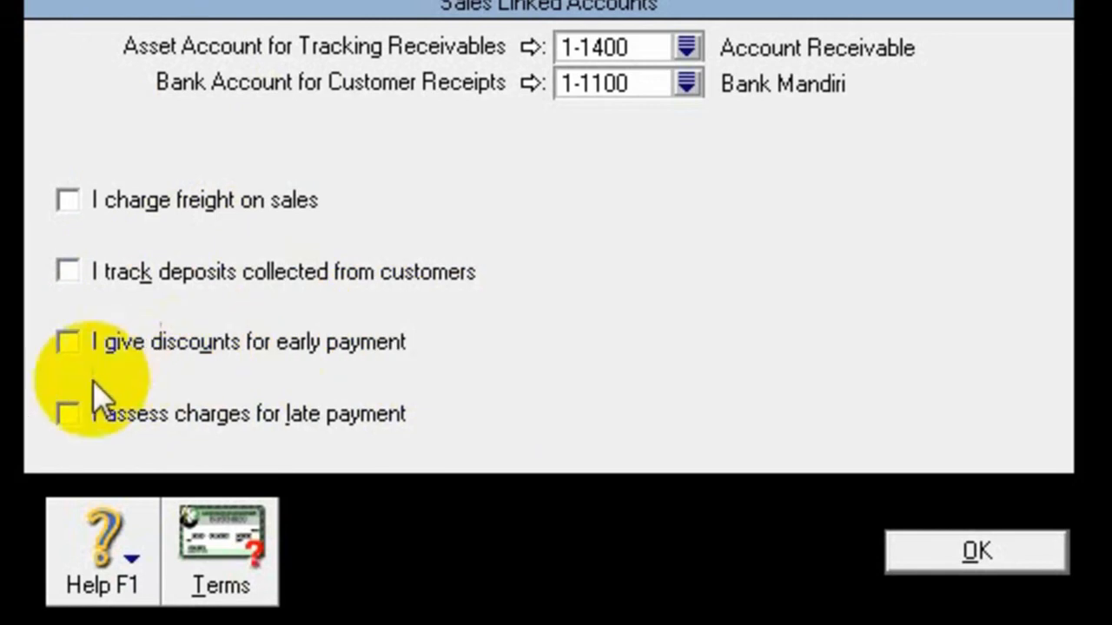
- Enable discounts for early payment on sales and link them to account 4-4000 Sales Discount
{"action": "left_click", "coordinate": [63, 367]}
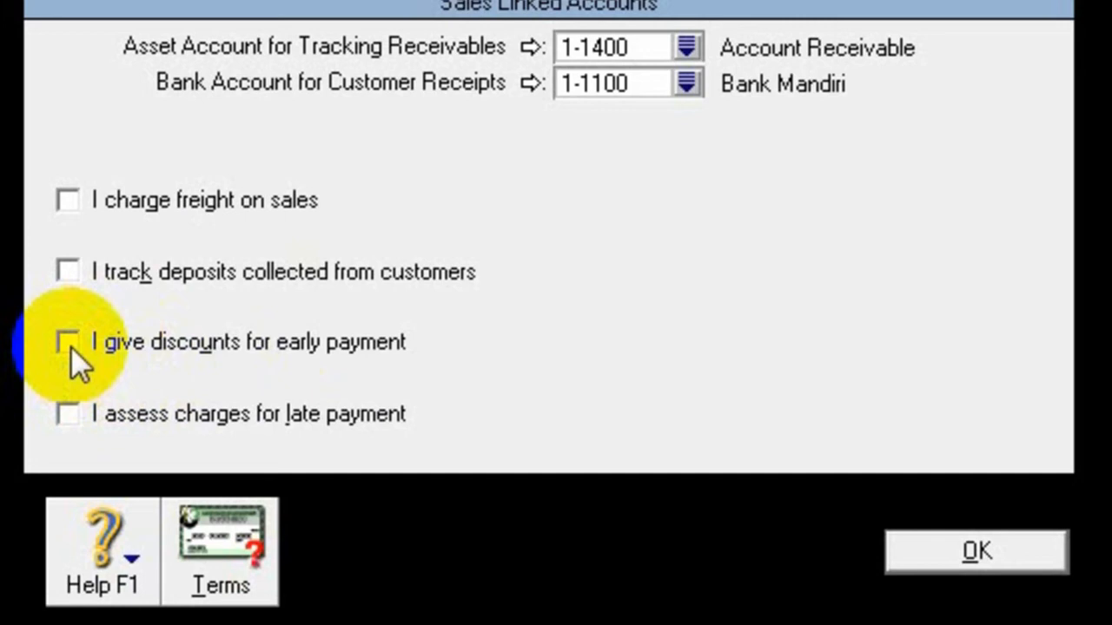
{"action": "left_click", "coordinate": [69, 344]}
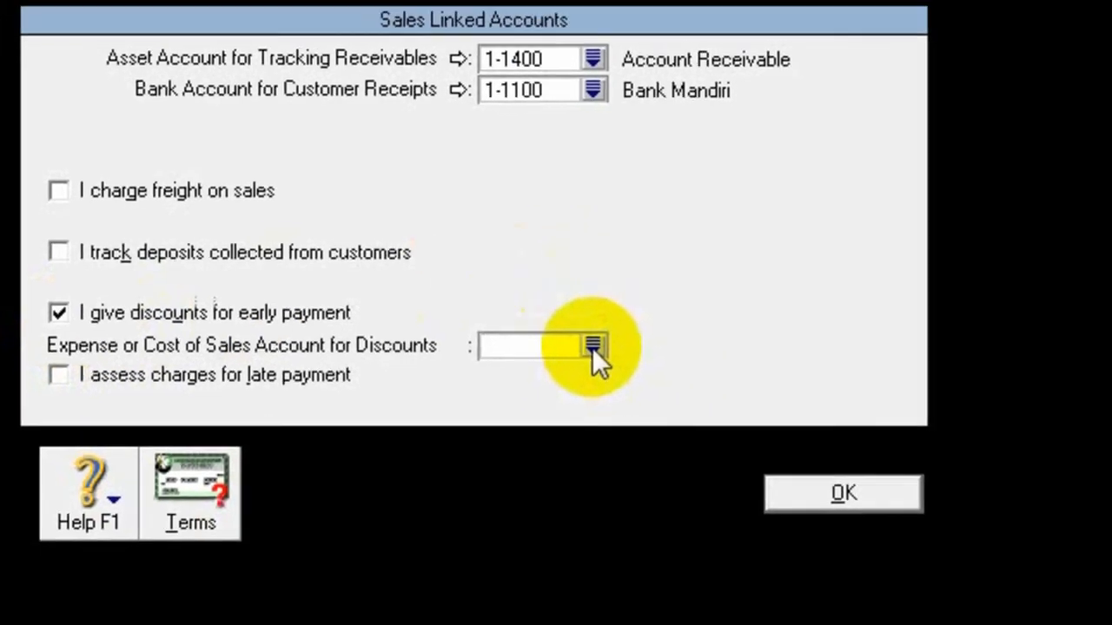
{"action": "left_click", "coordinate": [654, 362]}
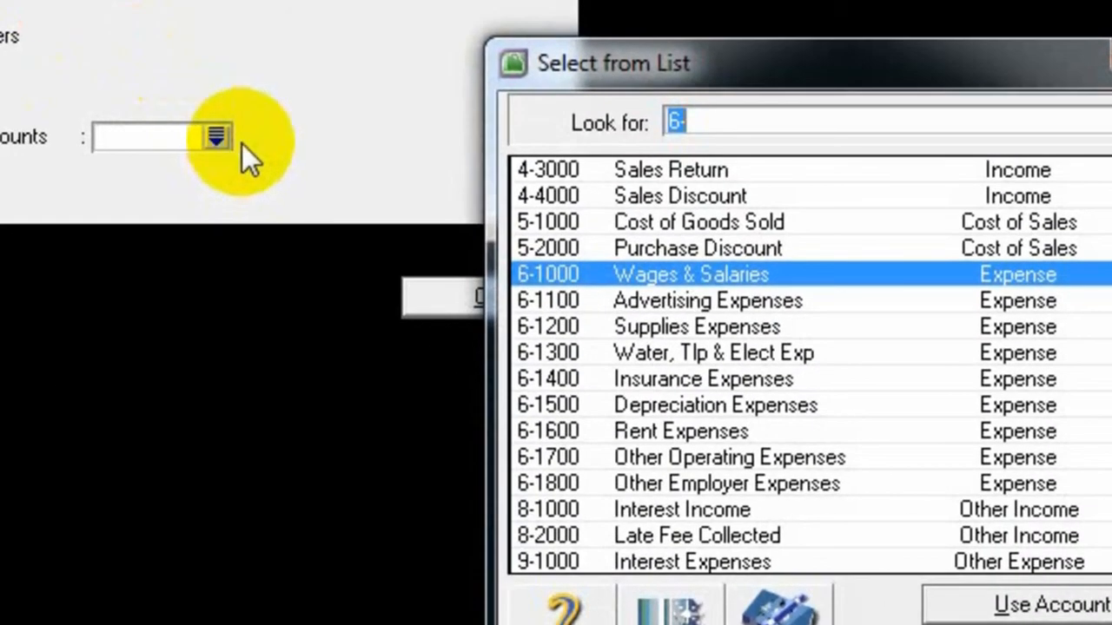
{"action": "double_click", "coordinate": [686, 193]}
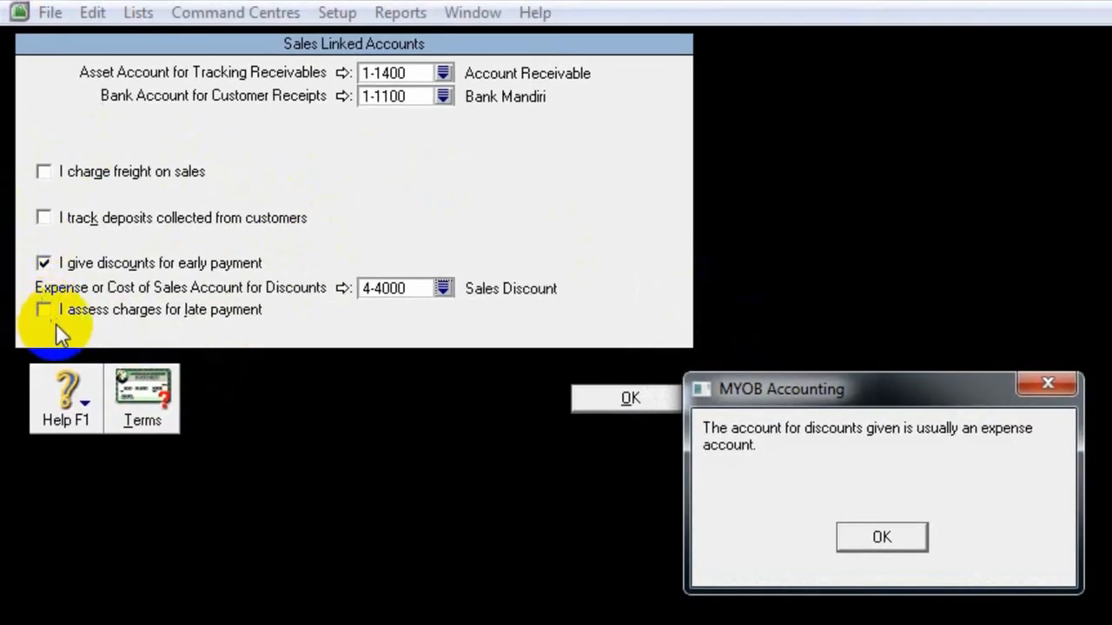
{"action": "left_click", "coordinate": [894, 539]}
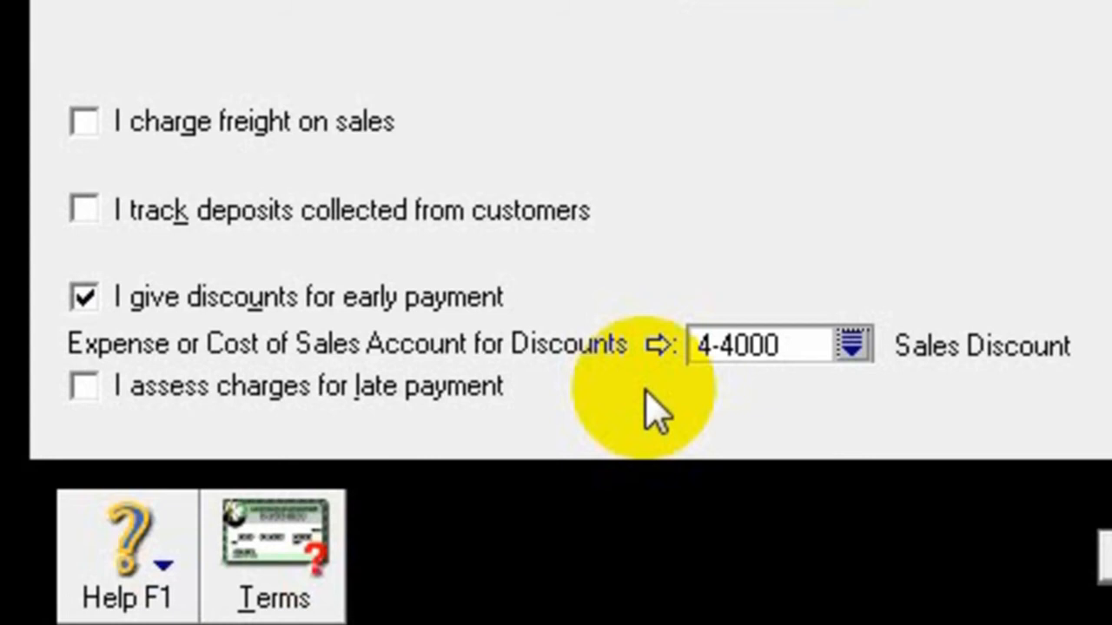
- Enable charges for late payment on sales and link their income account to 8-2000 Late Fee Collected
{"action": "left_click", "coordinate": [85, 388]}
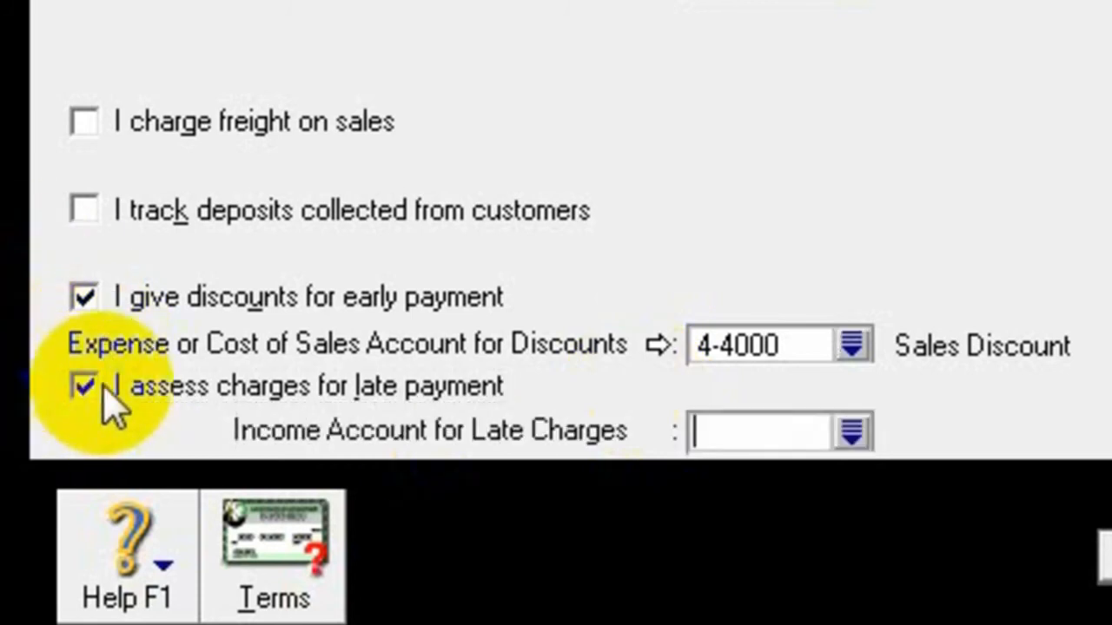
{"action": "left_click", "coordinate": [855, 436]}
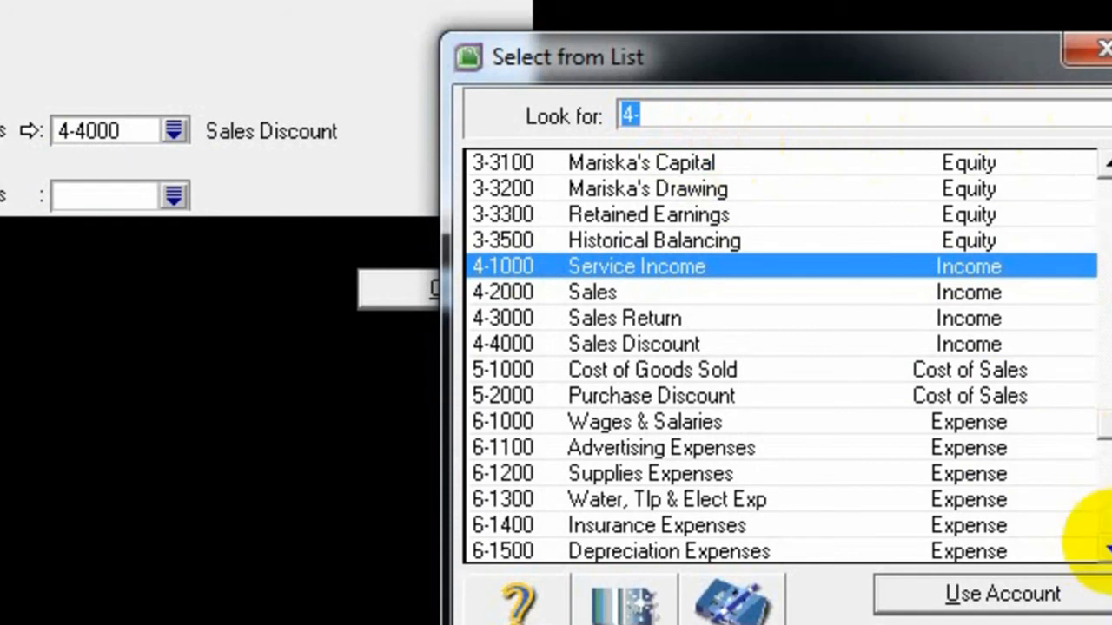
{"action": "left_click", "coordinate": [1110, 545]}
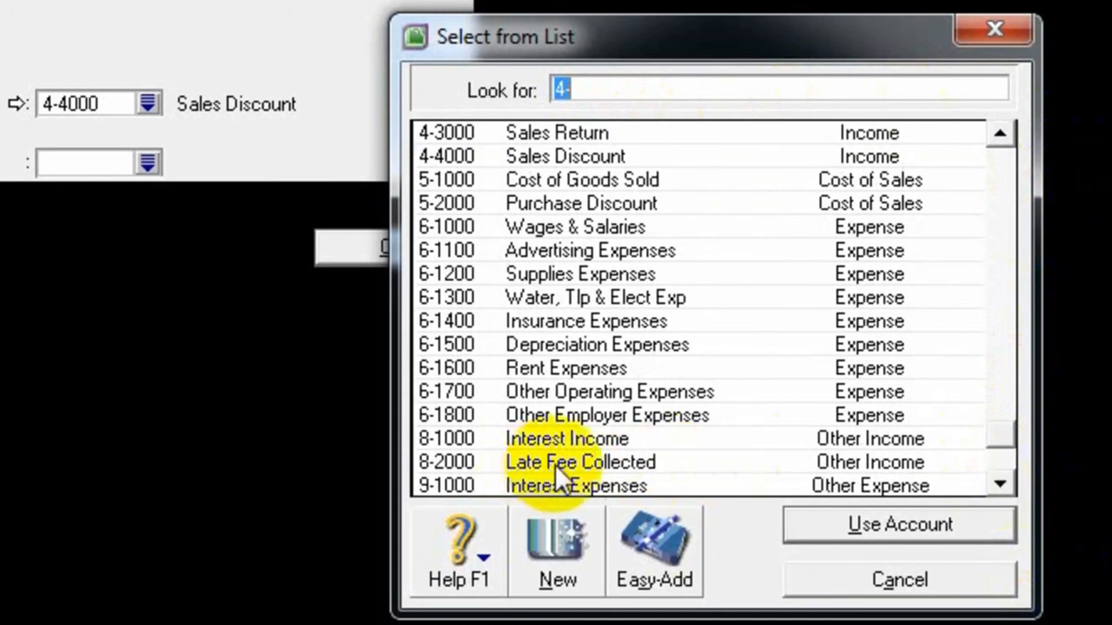
{"action": "double_click", "coordinate": [662, 459]}
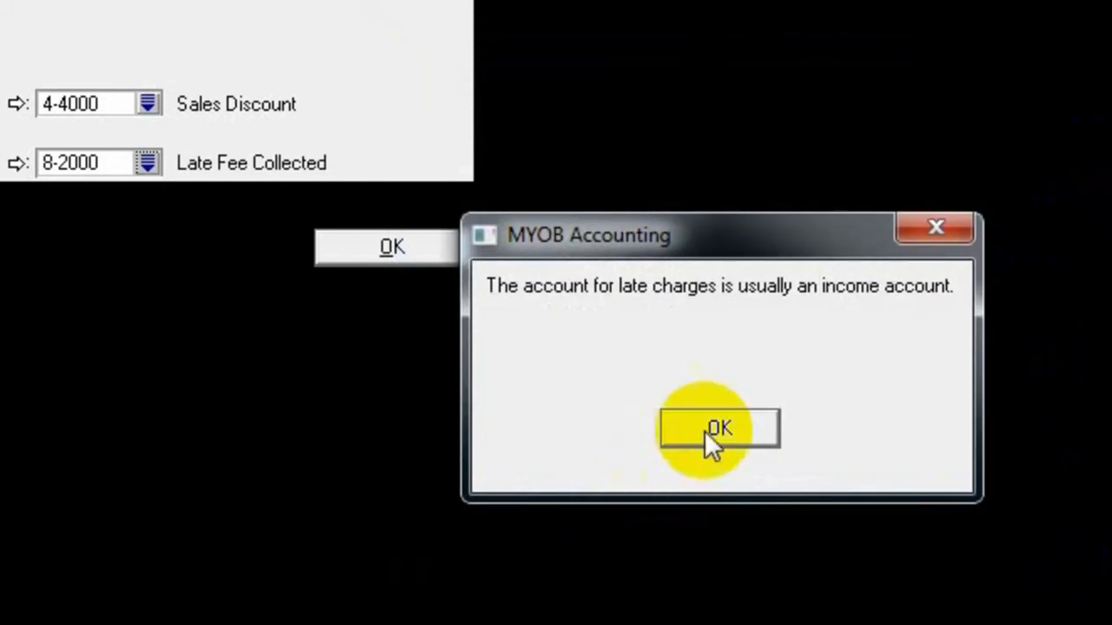
{"action": "left_click", "coordinate": [740, 426]}
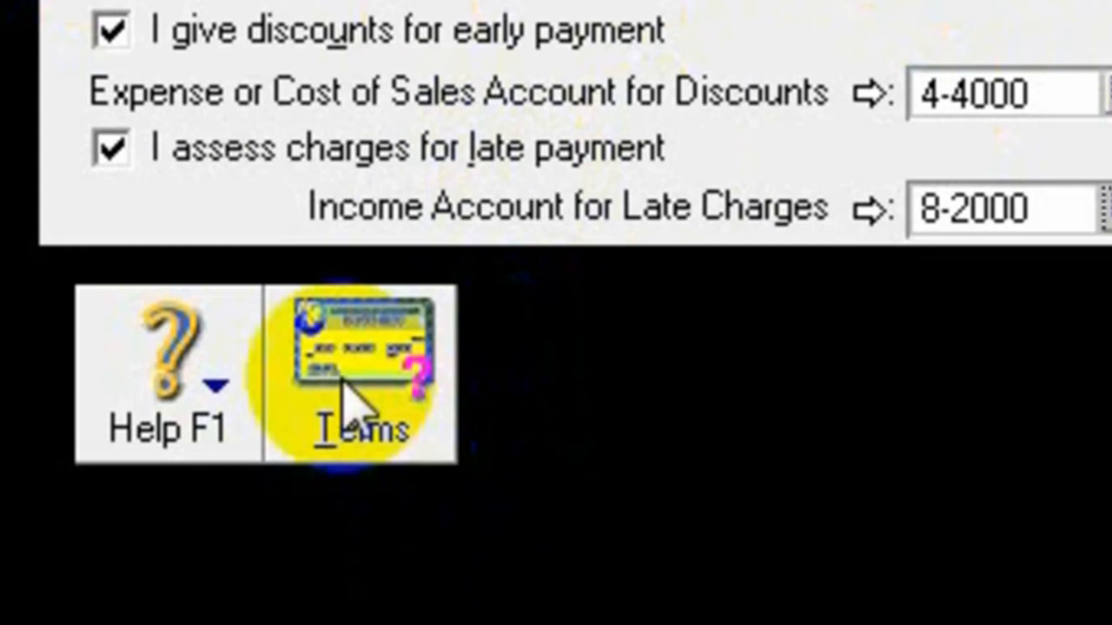
- Open the default customer terms and set Payment is Due to In a Given # of Days
{"action": "left_click", "coordinate": [349, 396]}
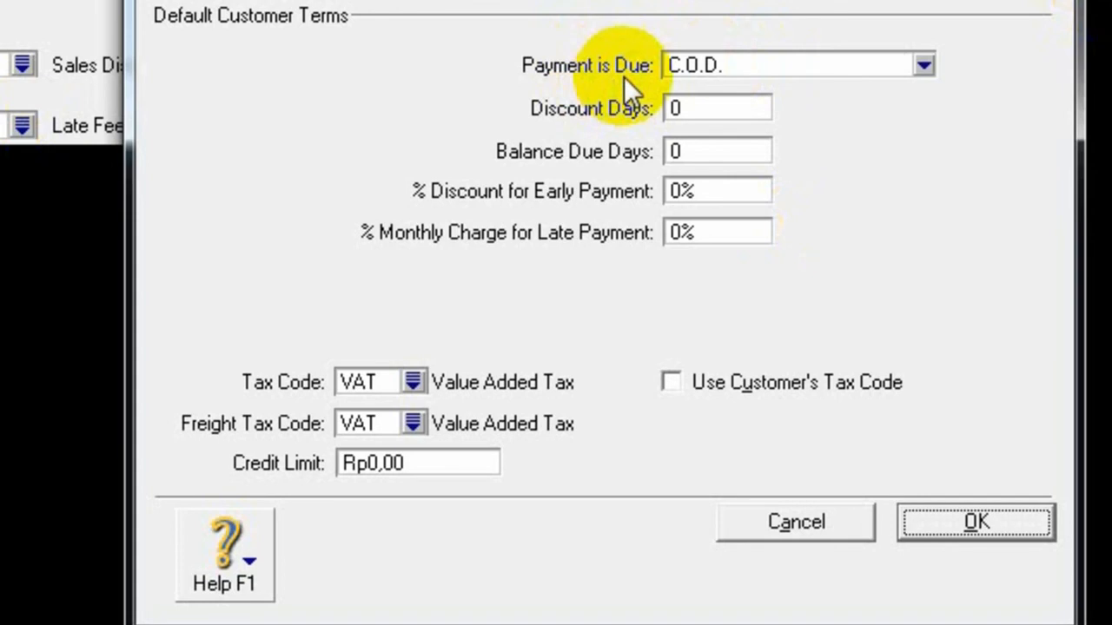
{"action": "left_click", "coordinate": [924, 66]}
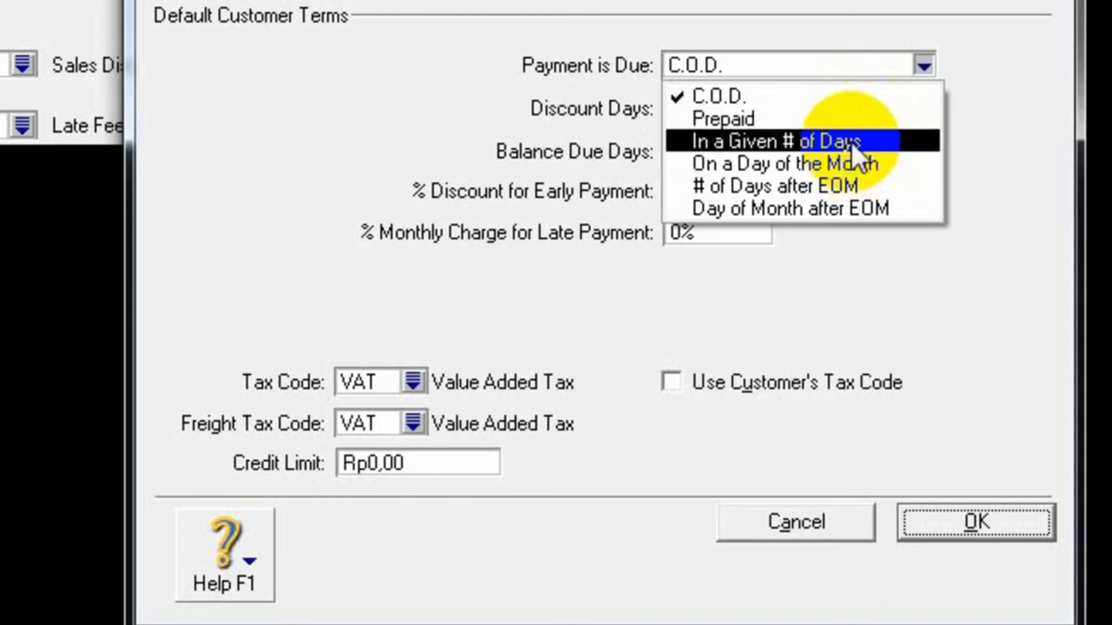
{"action": "left_click", "coordinate": [851, 142]}
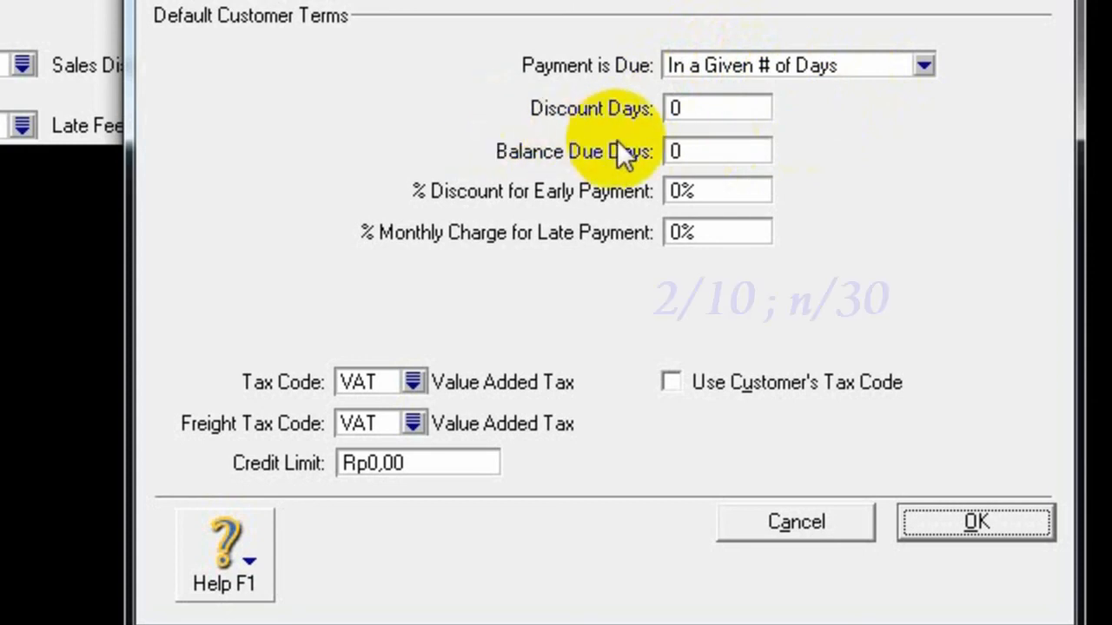
- Set the default customer terms to 10 discount days and 30 balance due days
{"action": "left_click", "coordinate": [708, 110]}
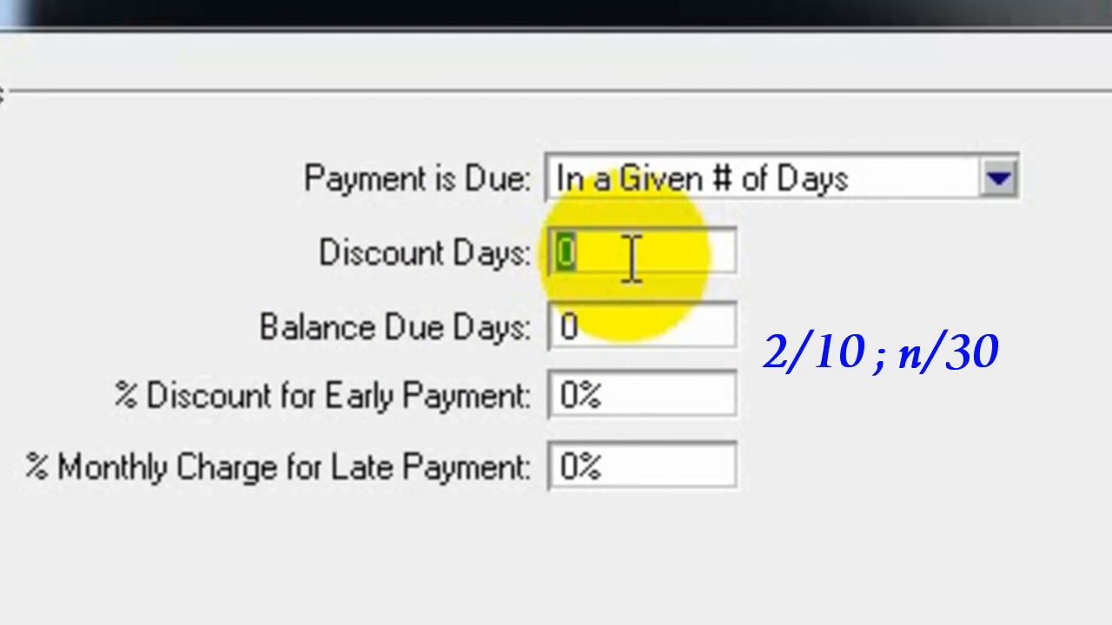
{"action": "type", "text": "10"}
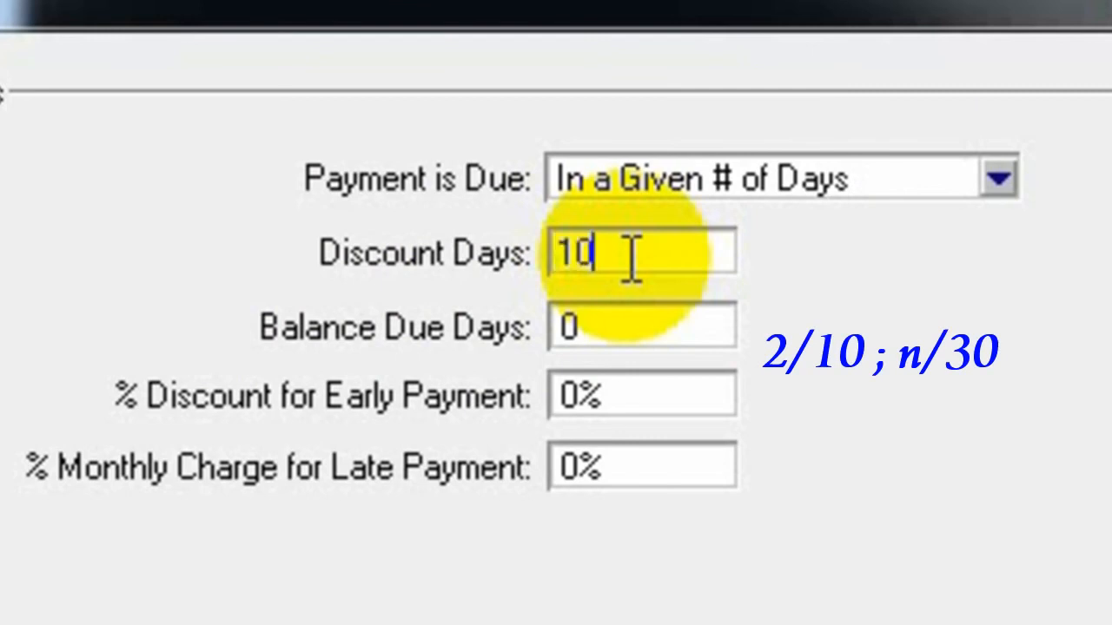
{"action": "key", "text": "Tab"}
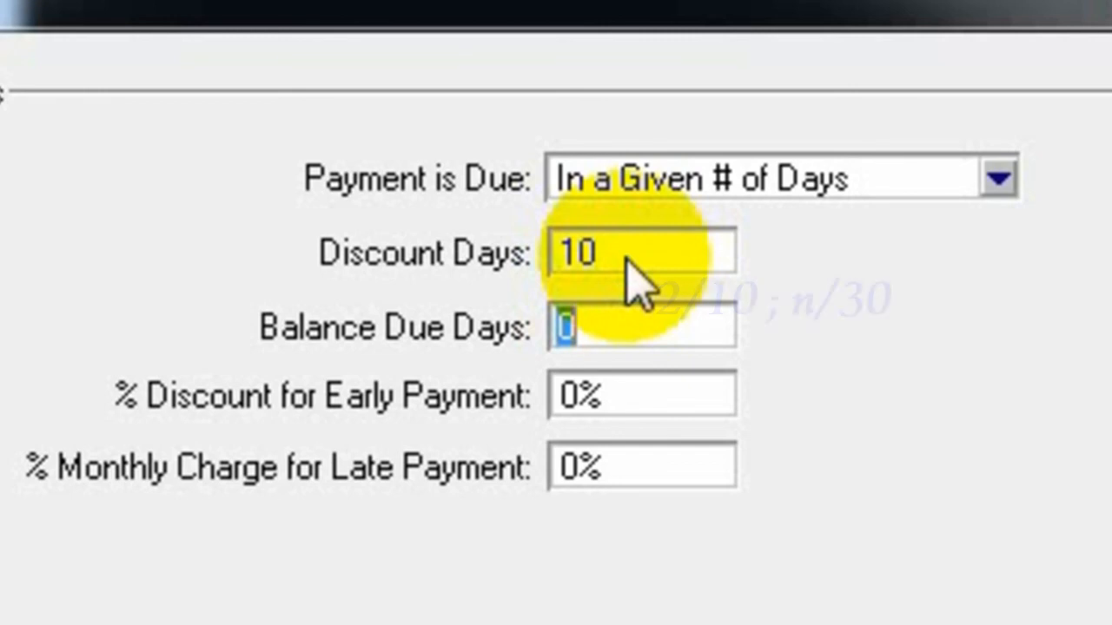
{"action": "type", "text": "30"}
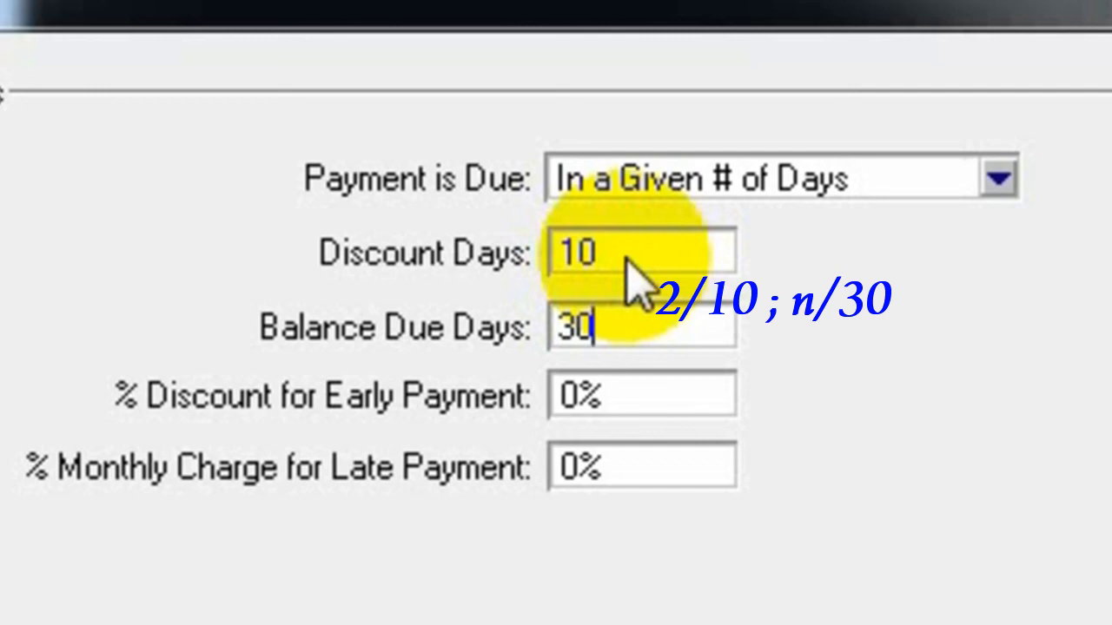
{"action": "key", "text": "Tab"}
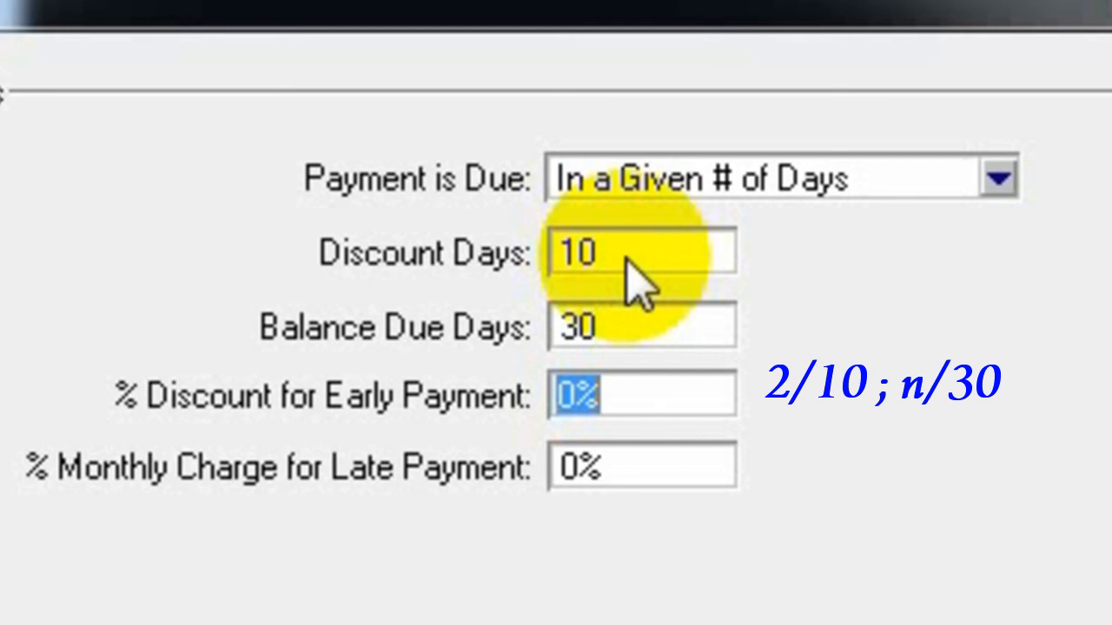
- Set the discount for early payment to 2% and the monthly charge for late payment to 1%
{"action": "type", "text": "2"}
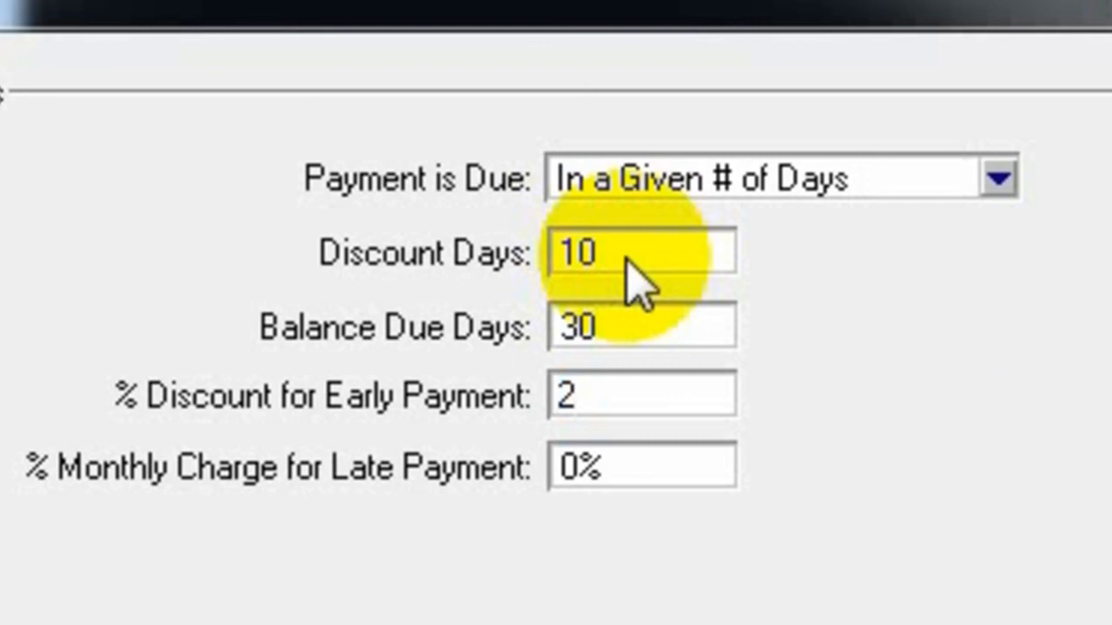
{"action": "key", "text": "Tab"}
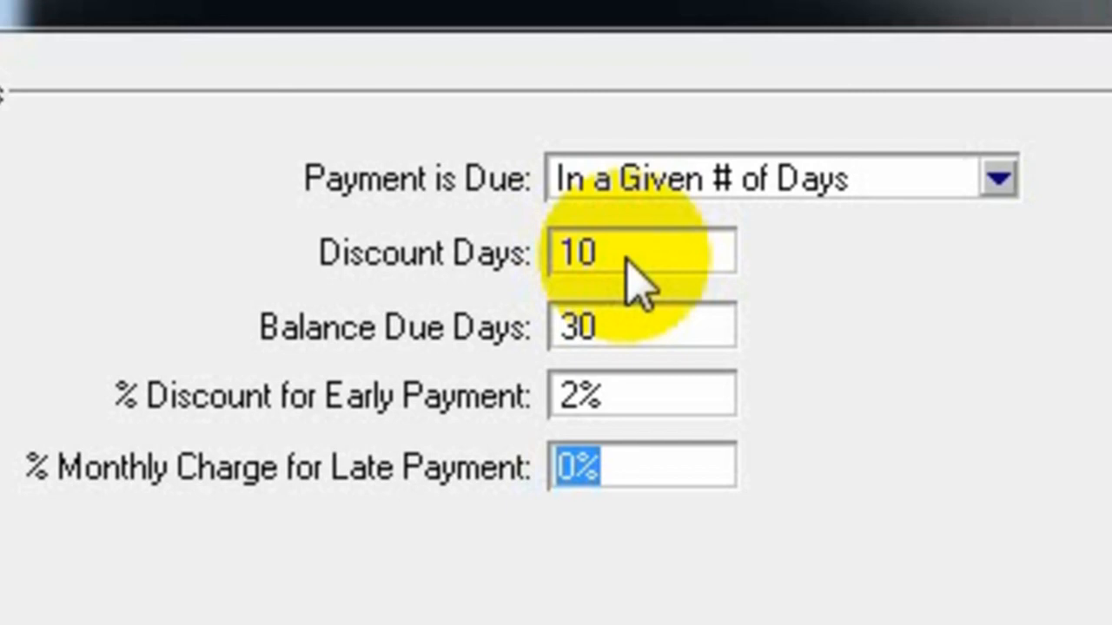
{"action": "type", "text": "1"}
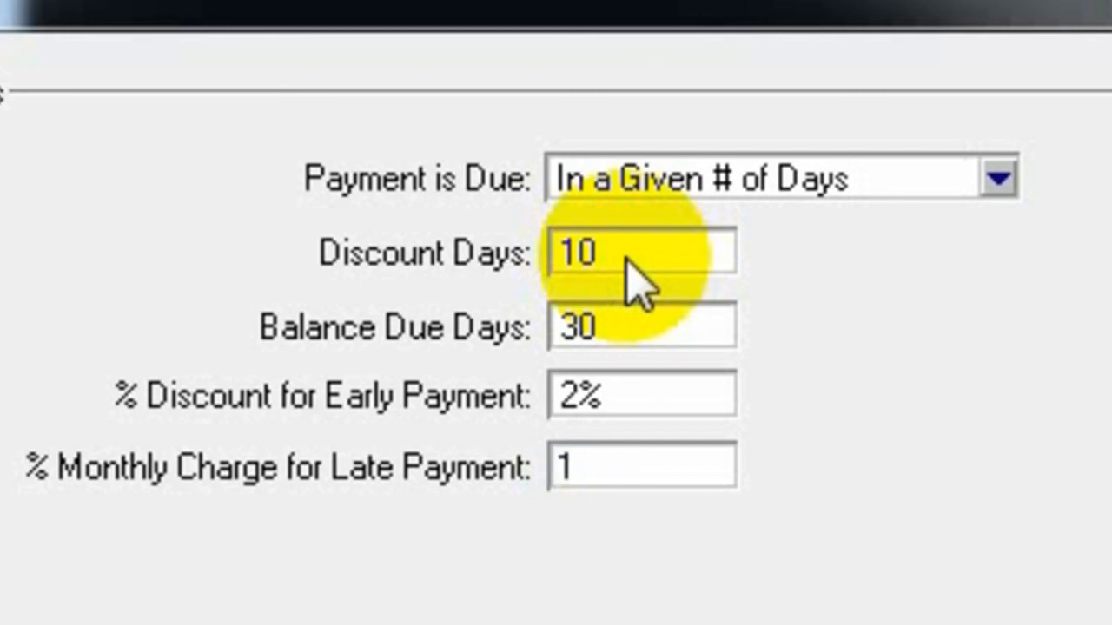
{"action": "key", "text": "Tab"}
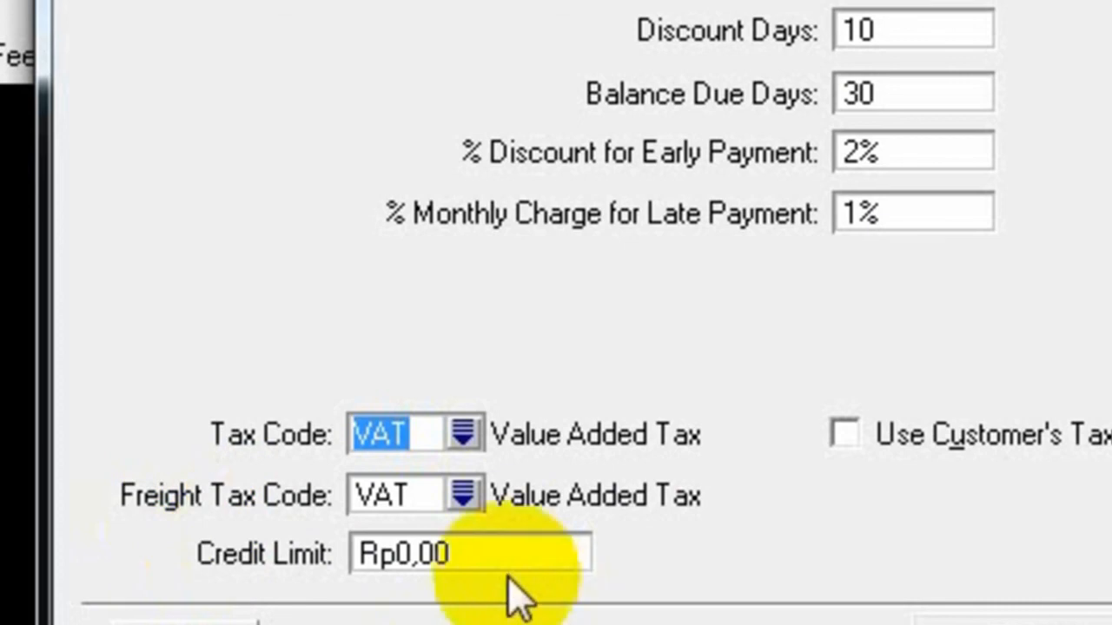
- Set the freight tax code in the default customer terms to N-T and accept the terms and the sales linked accounts
{"action": "left_click", "coordinate": [466, 495]}
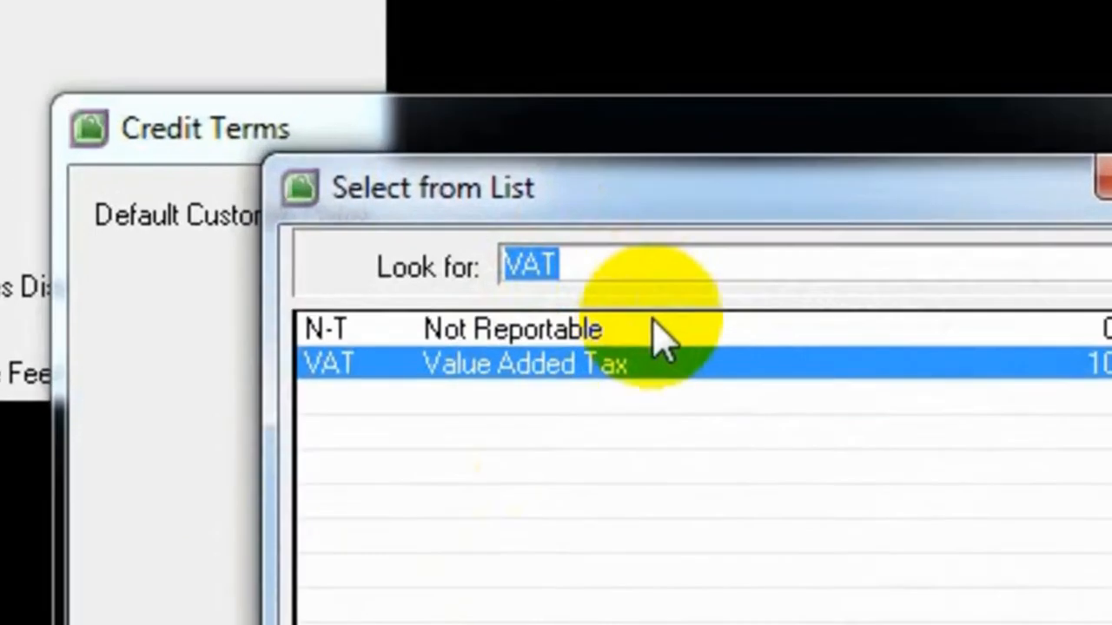
{"action": "double_click", "coordinate": [655, 328]}
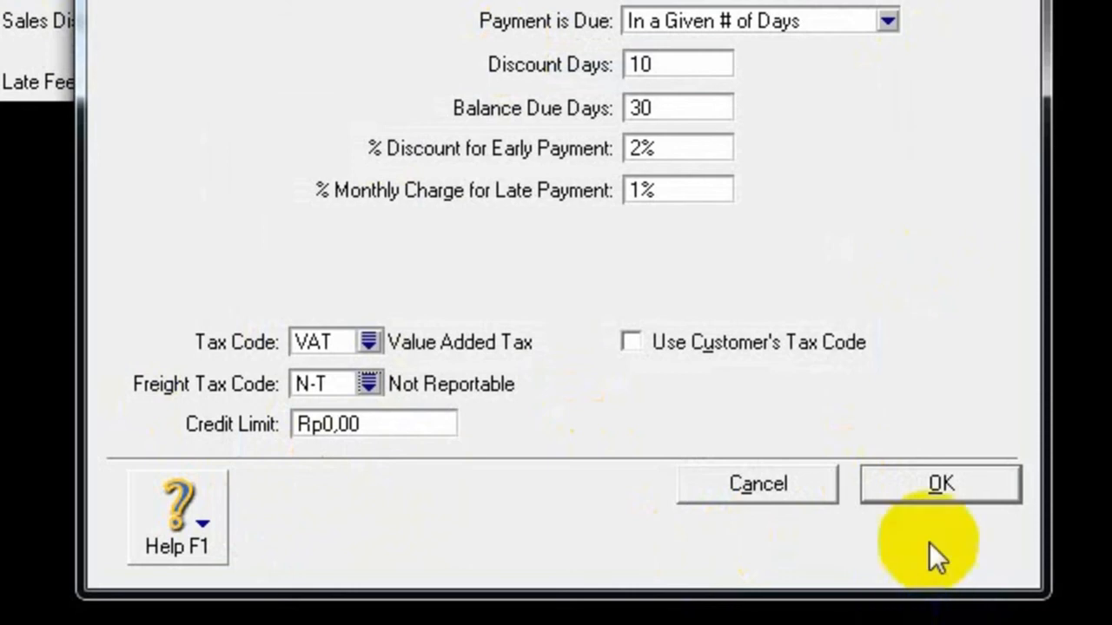
{"action": "left_click", "coordinate": [945, 488]}
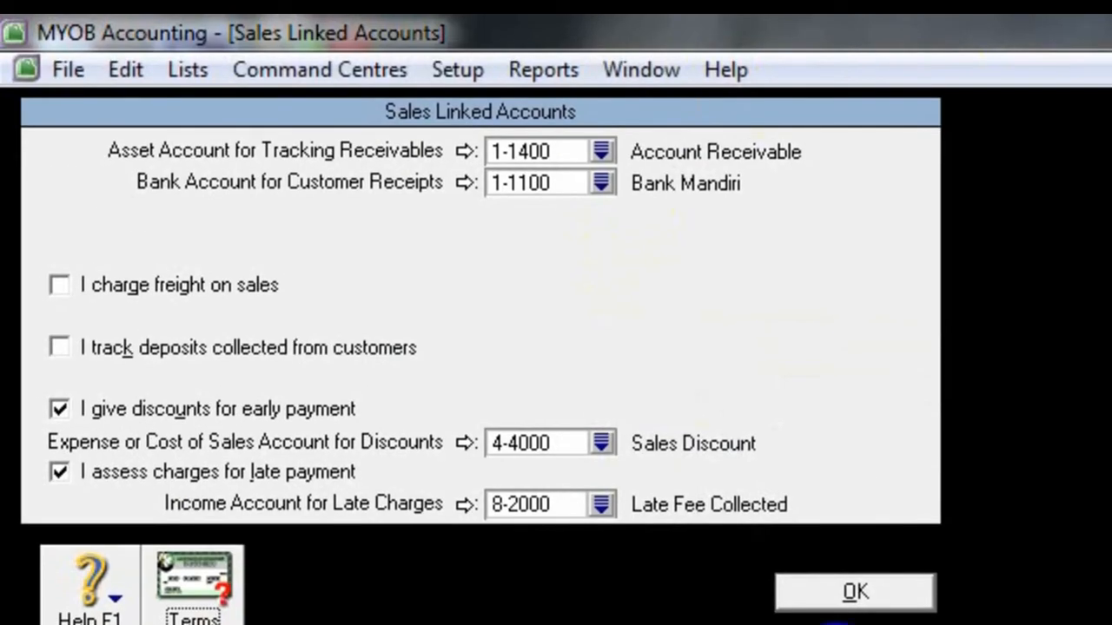
{"action": "left_click", "coordinate": [868, 598]}
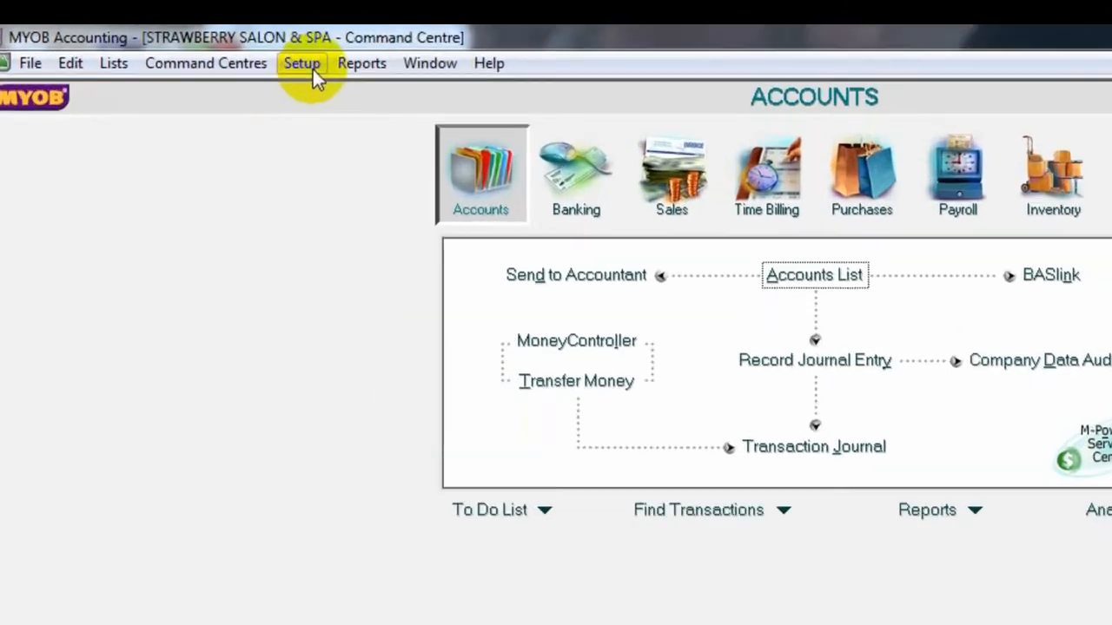
- Open the linked accounts setup for purchases
{"action": "left_click", "coordinate": [267, 54]}
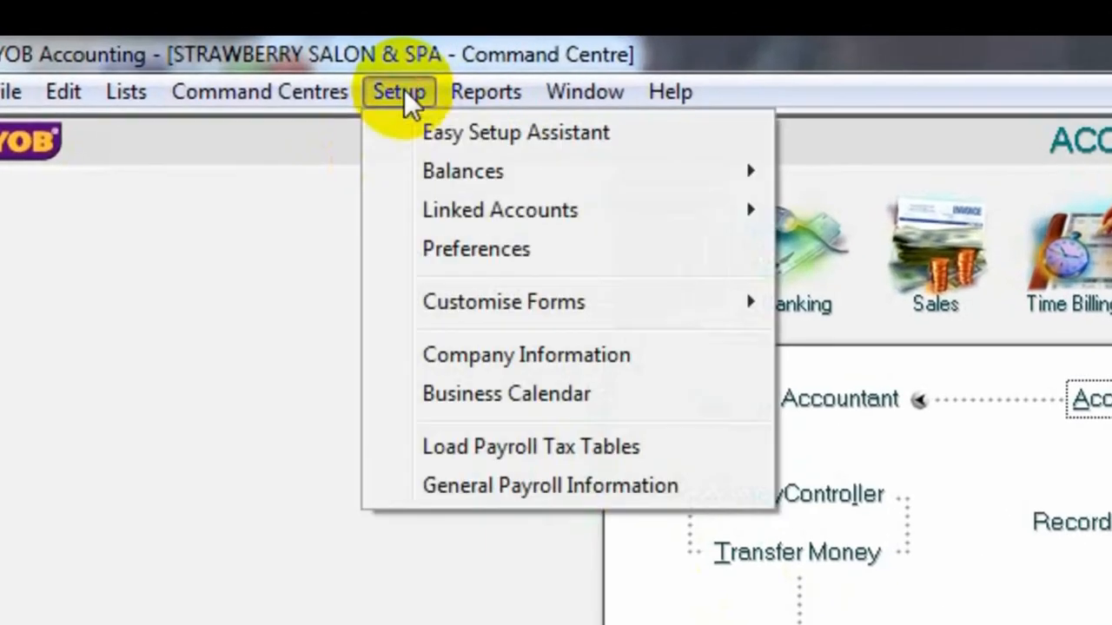
{"action": "mouse_move", "coordinate": [495, 217]}
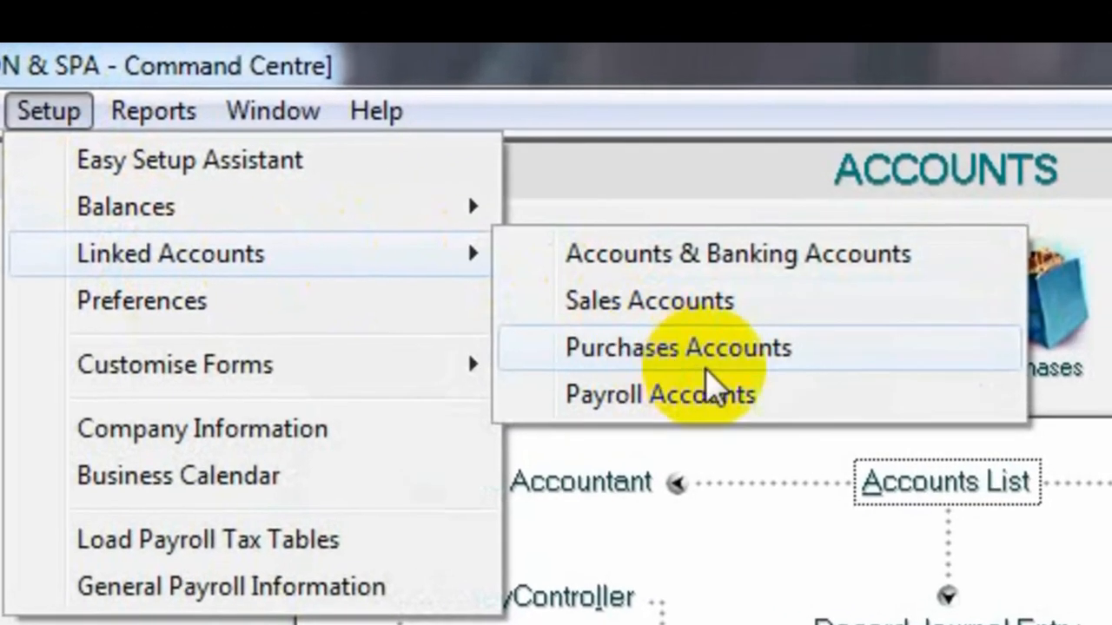
{"action": "left_click", "coordinate": [799, 329]}
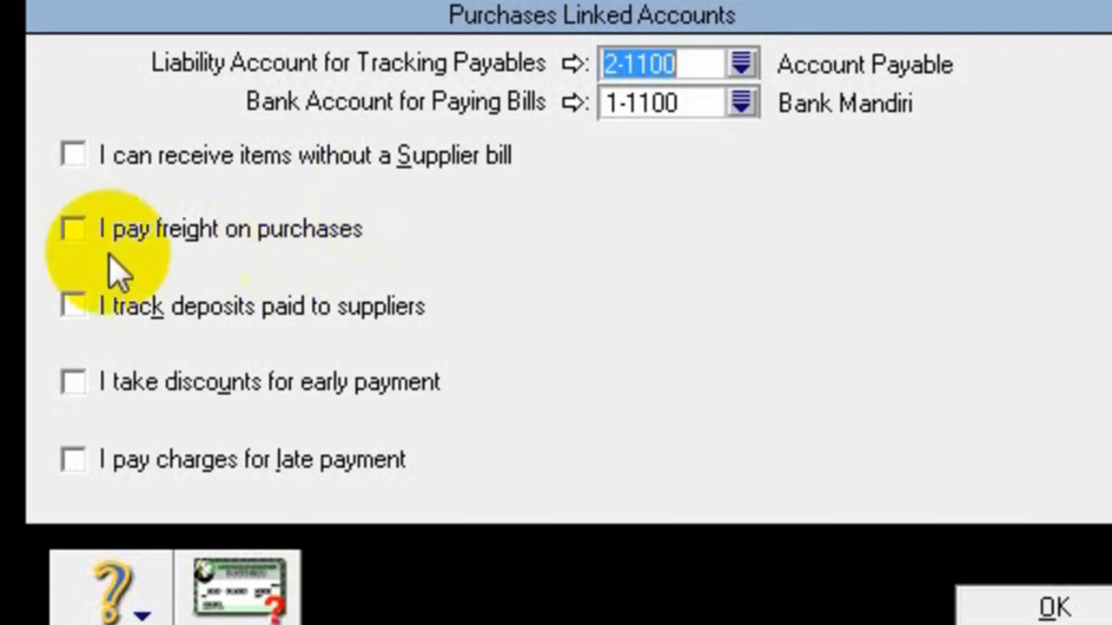
- Enable discounts for early payment on purchases and link their account to 5-2000 Purchase Discount
{"action": "left_click", "coordinate": [74, 230]}
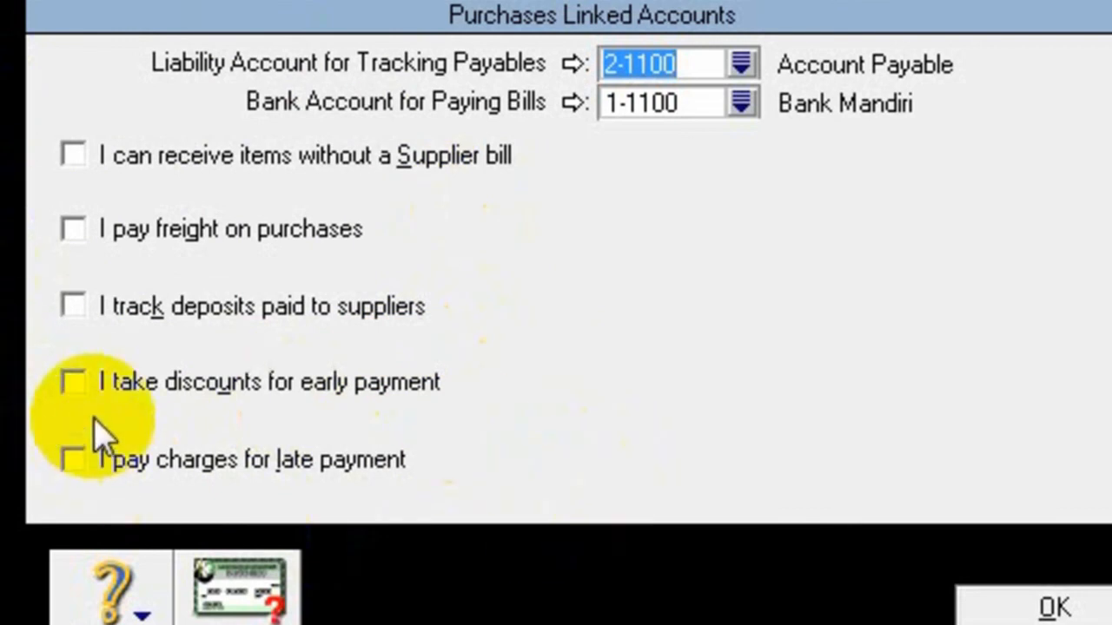
{"action": "left_click", "coordinate": [74, 389]}
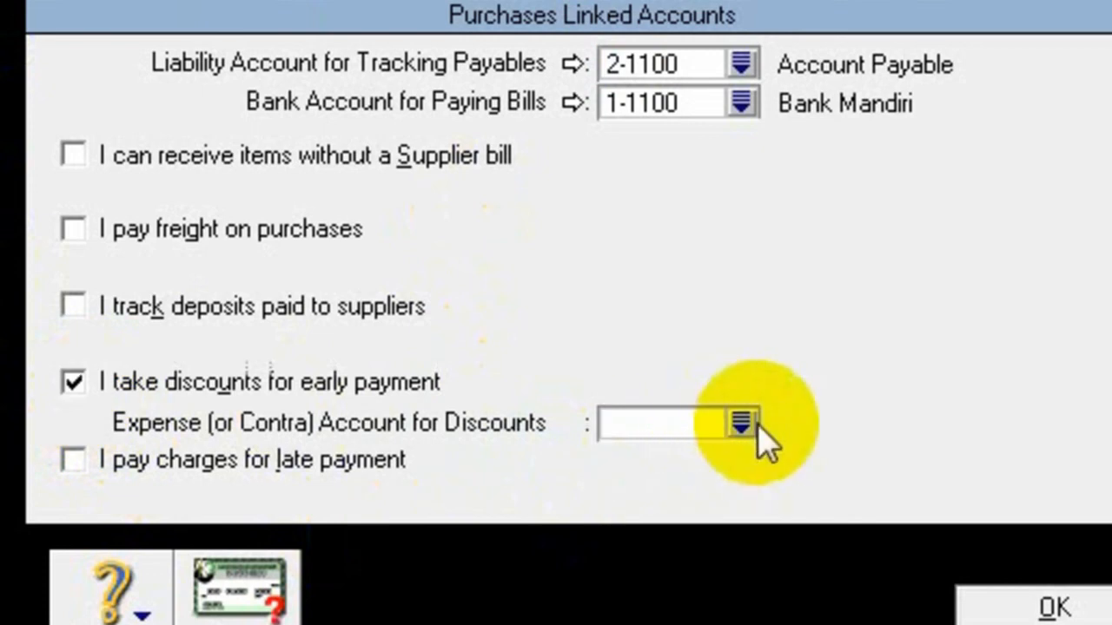
{"action": "left_click", "coordinate": [740, 424]}
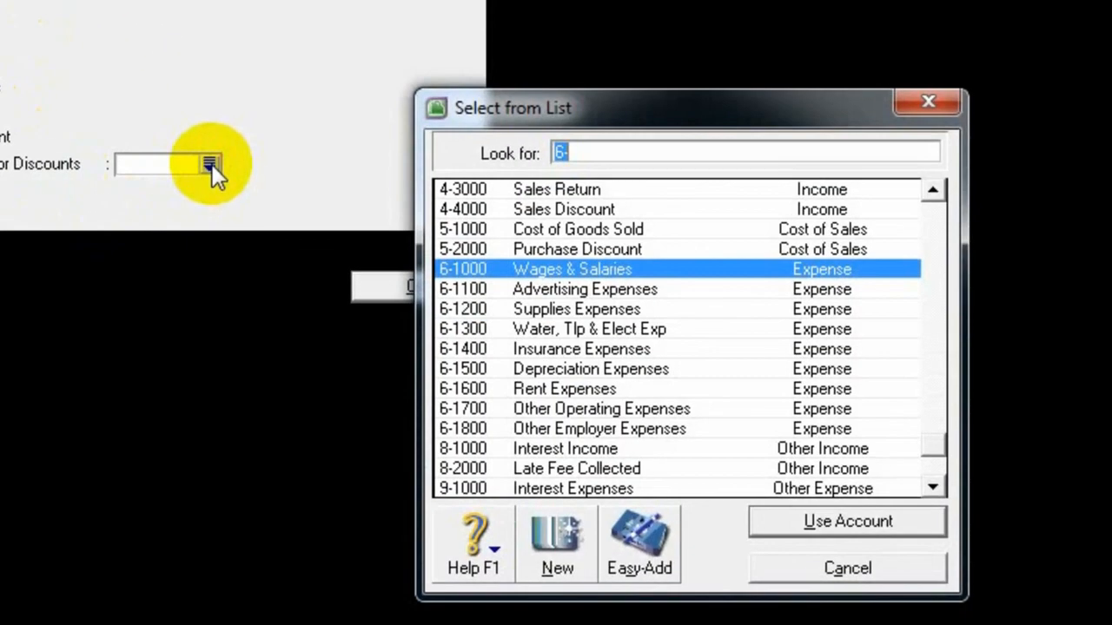
{"action": "double_click", "coordinate": [658, 250]}
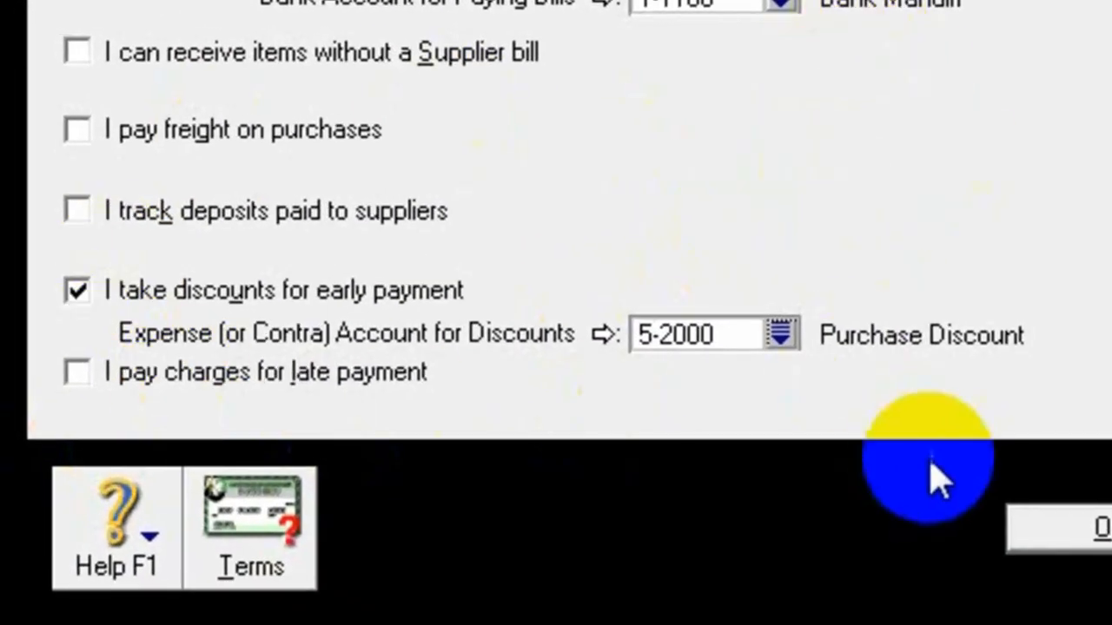
- Enable charges for late payment on purchases and link their expense account to 9-3000 Late Fee Paid
{"action": "left_click", "coordinate": [77, 374]}
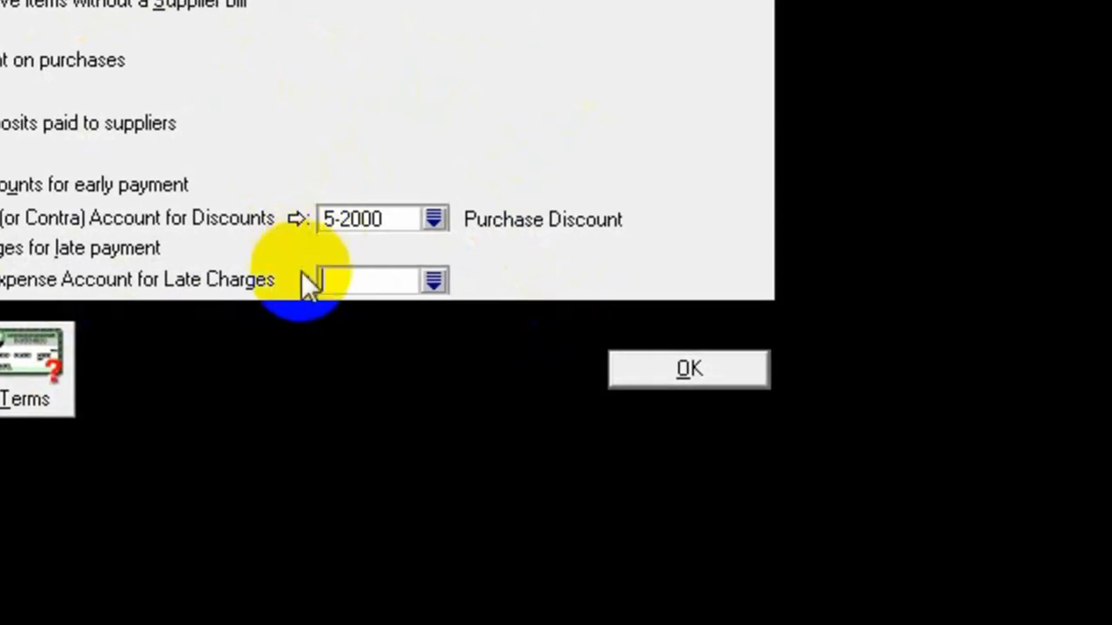
{"action": "left_click", "coordinate": [436, 281]}
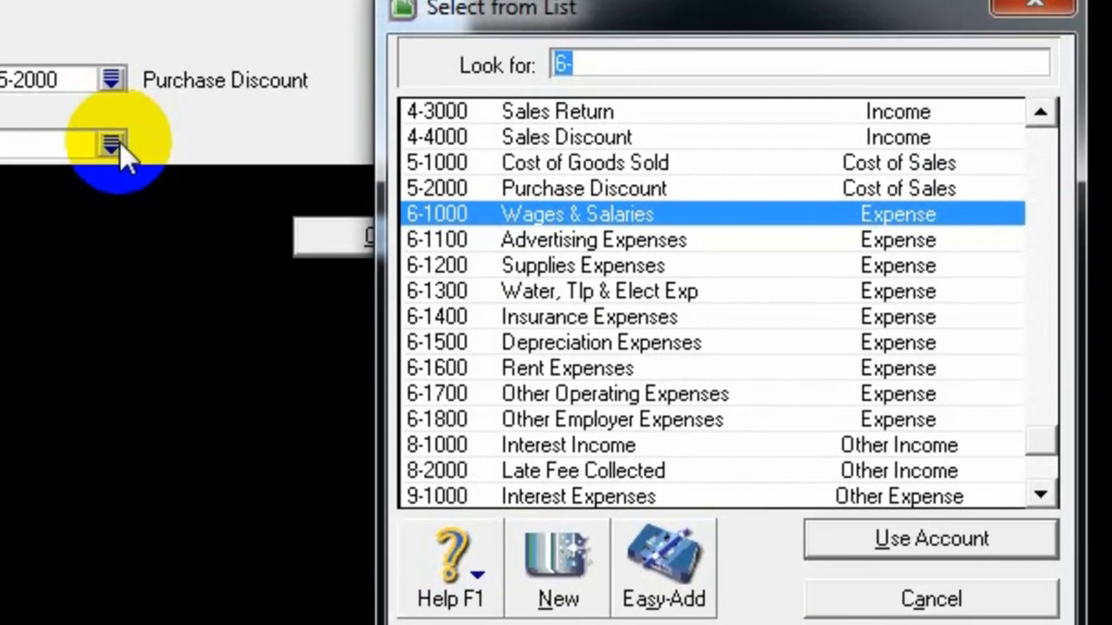
{"action": "type", "text": "9"}
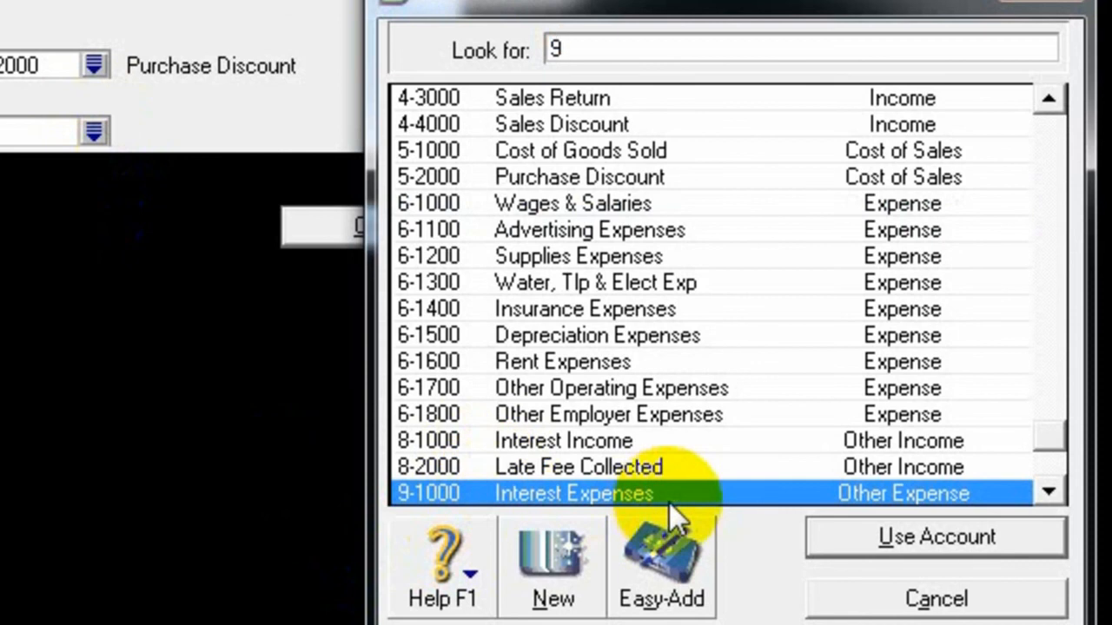
{"action": "left_click", "coordinate": [1049, 493]}
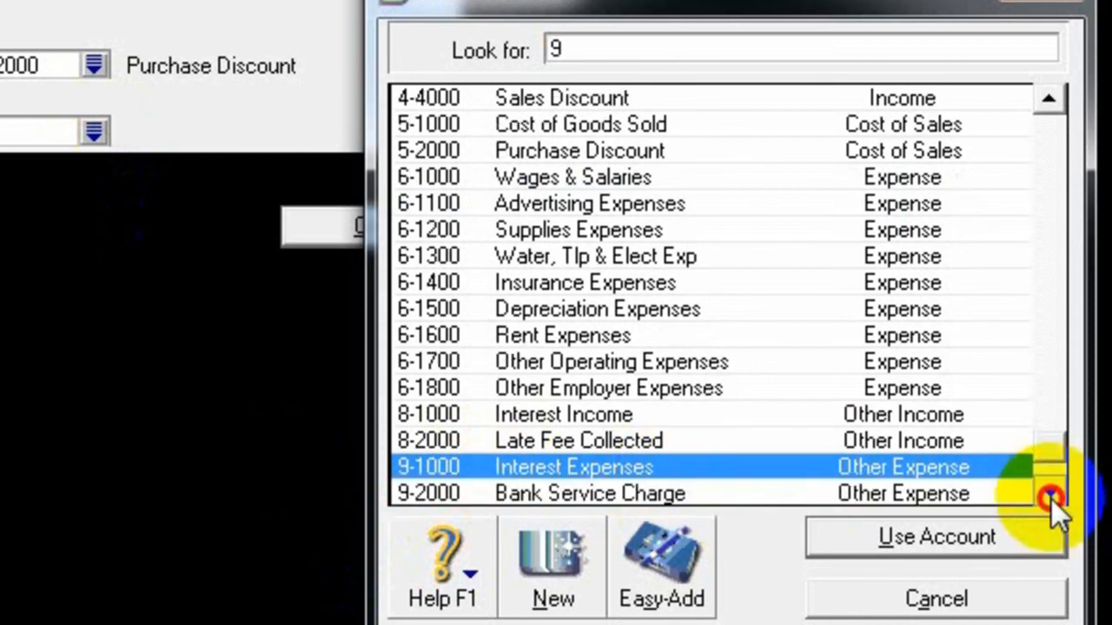
{"action": "left_click", "coordinate": [1049, 492]}
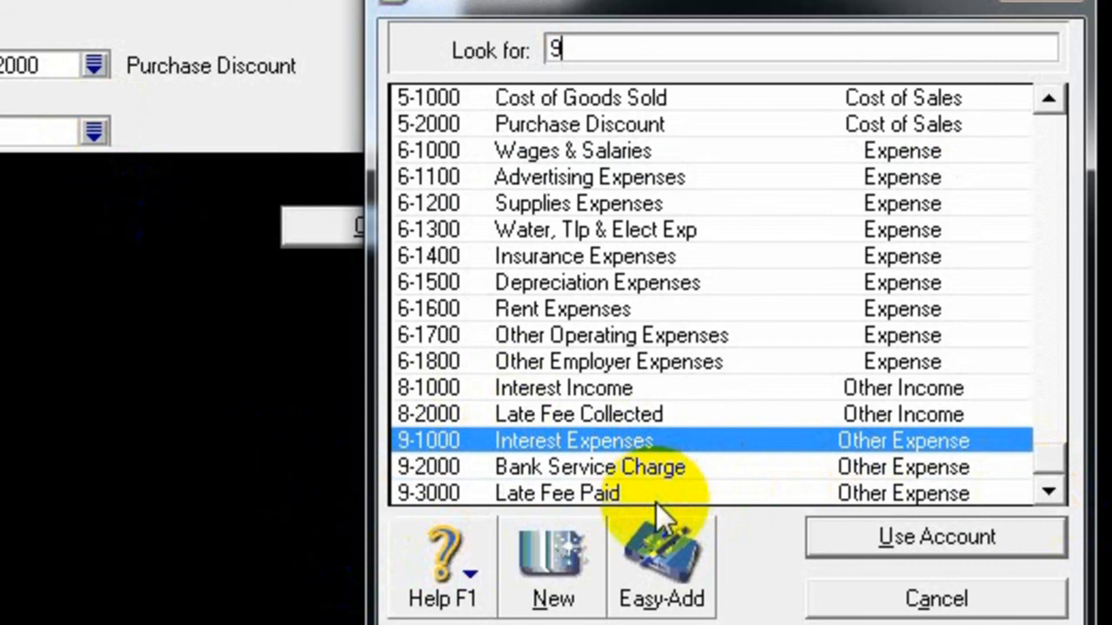
{"action": "type", "text": "-3000"}
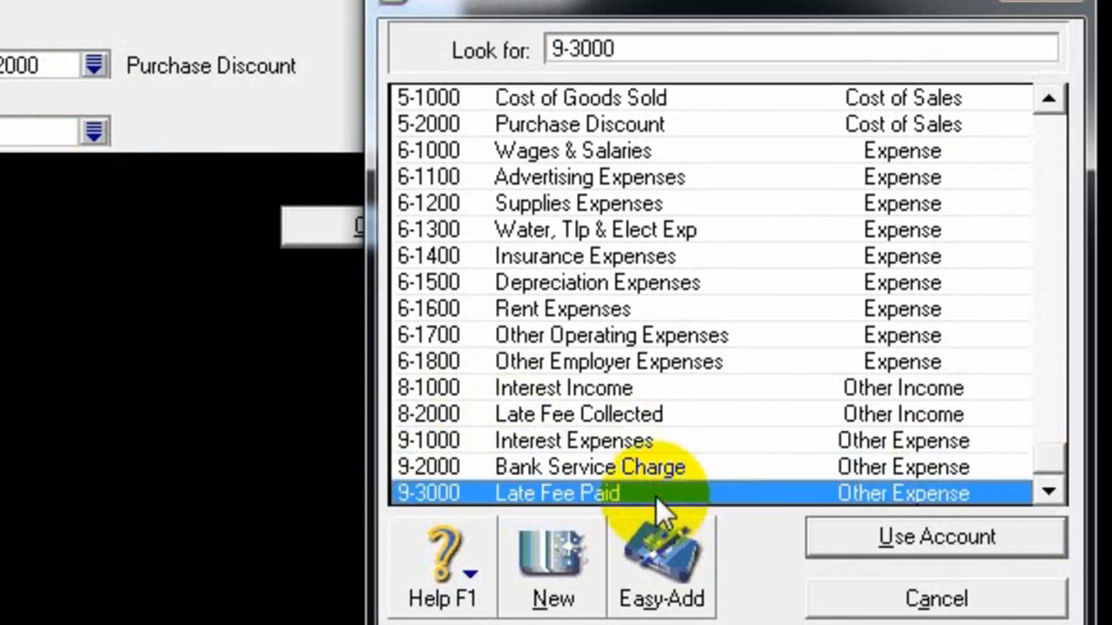
{"action": "left_click", "coordinate": [885, 546]}
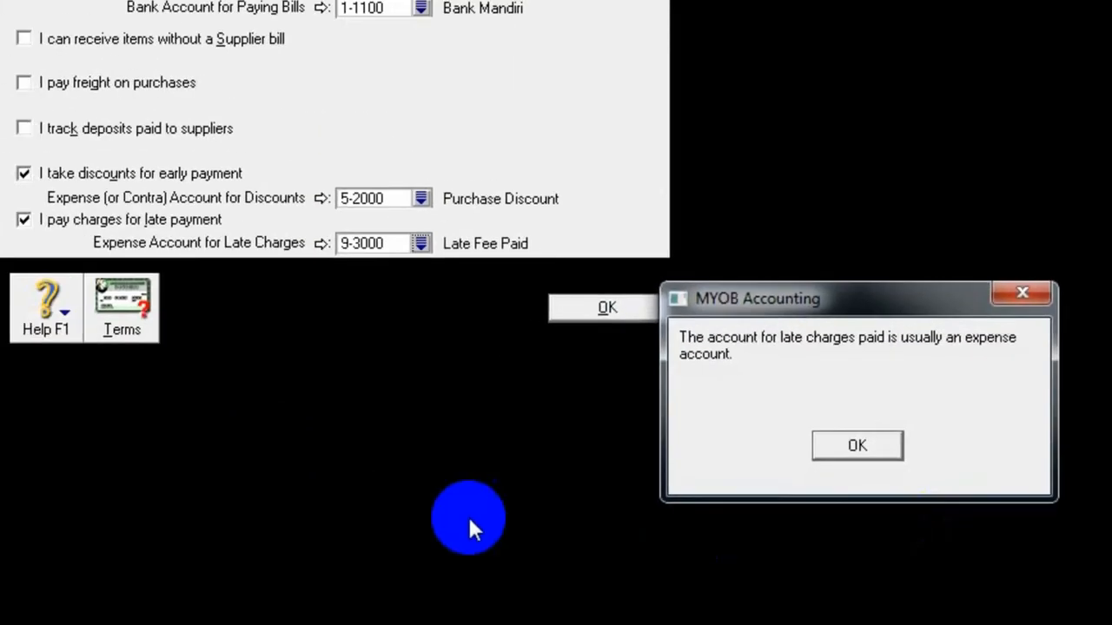
{"action": "left_click", "coordinate": [876, 451]}
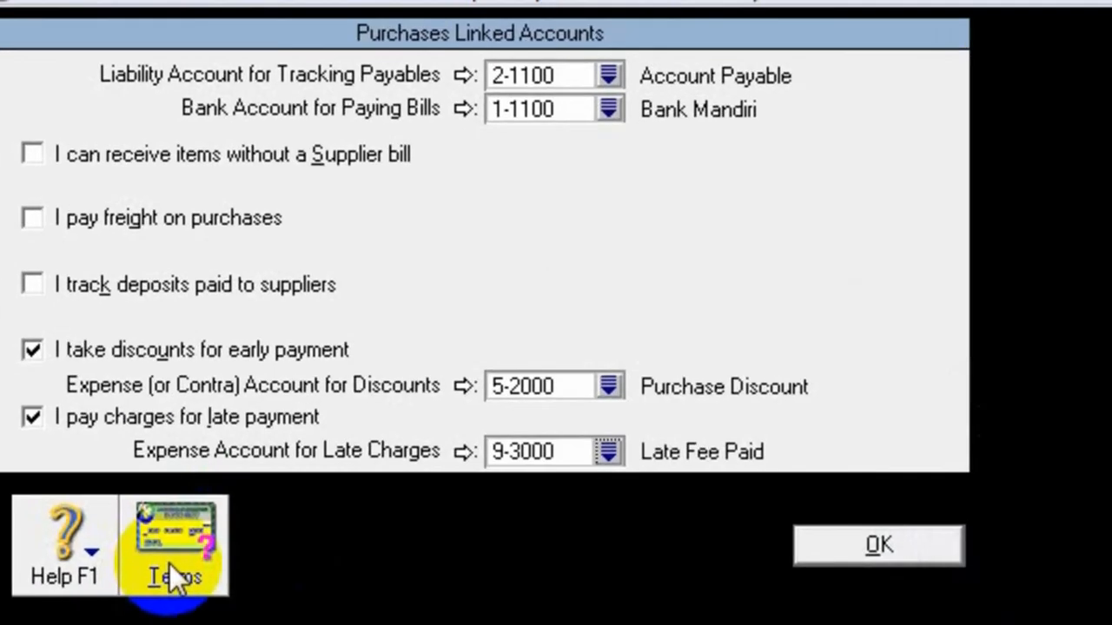
- Open the default supplier terms and set Payment is Due to In a Given # of Days
{"action": "left_click", "coordinate": [139, 404]}
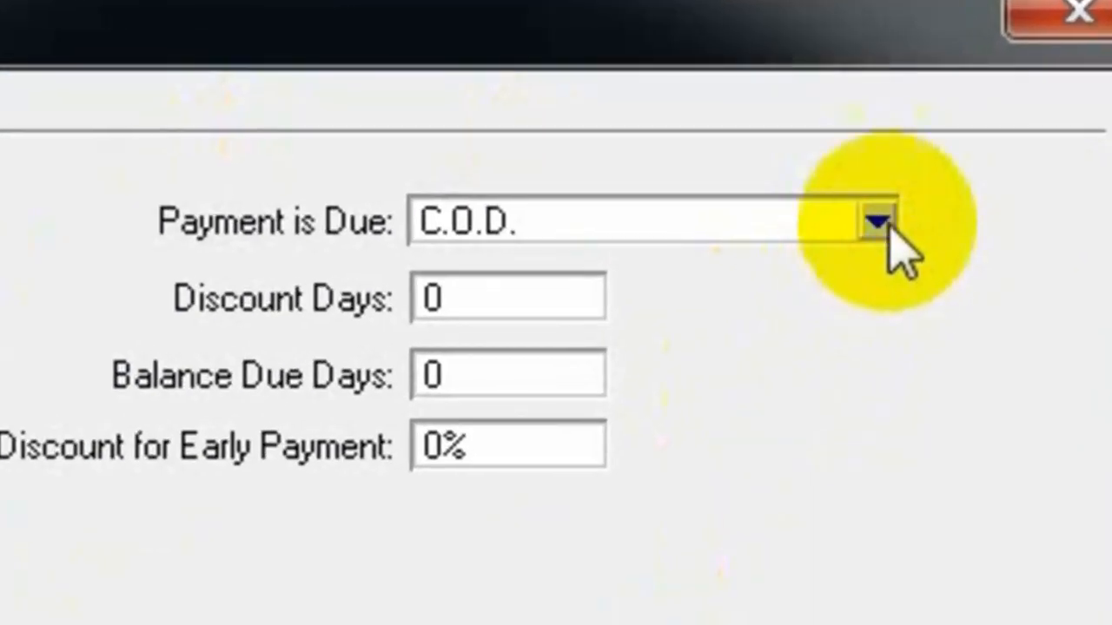
{"action": "left_click", "coordinate": [879, 224]}
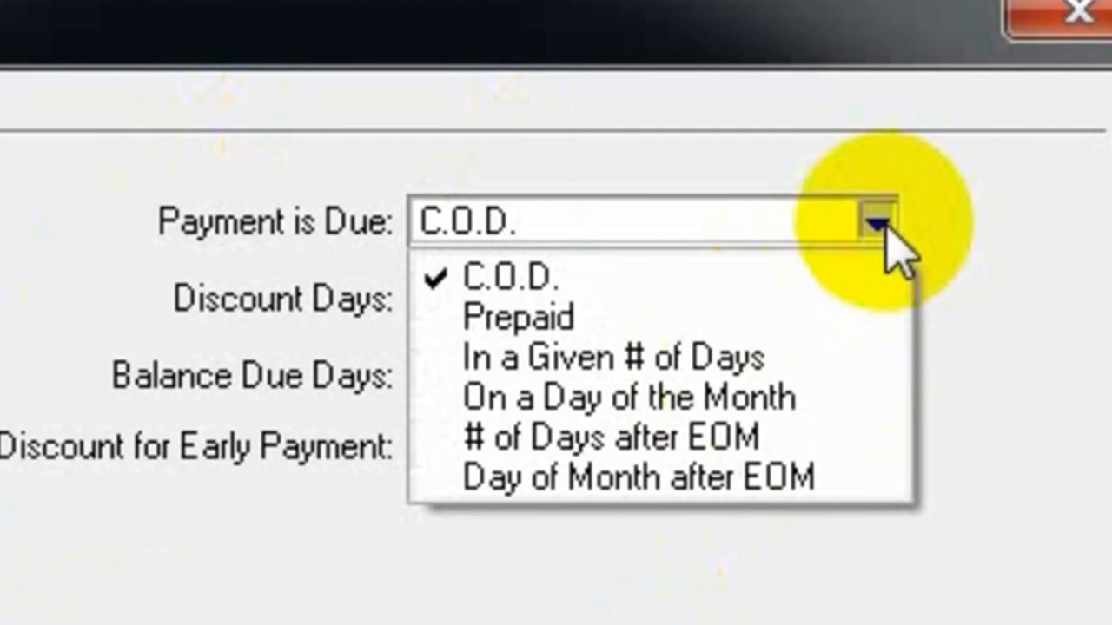
{"action": "left_click", "coordinate": [821, 361]}
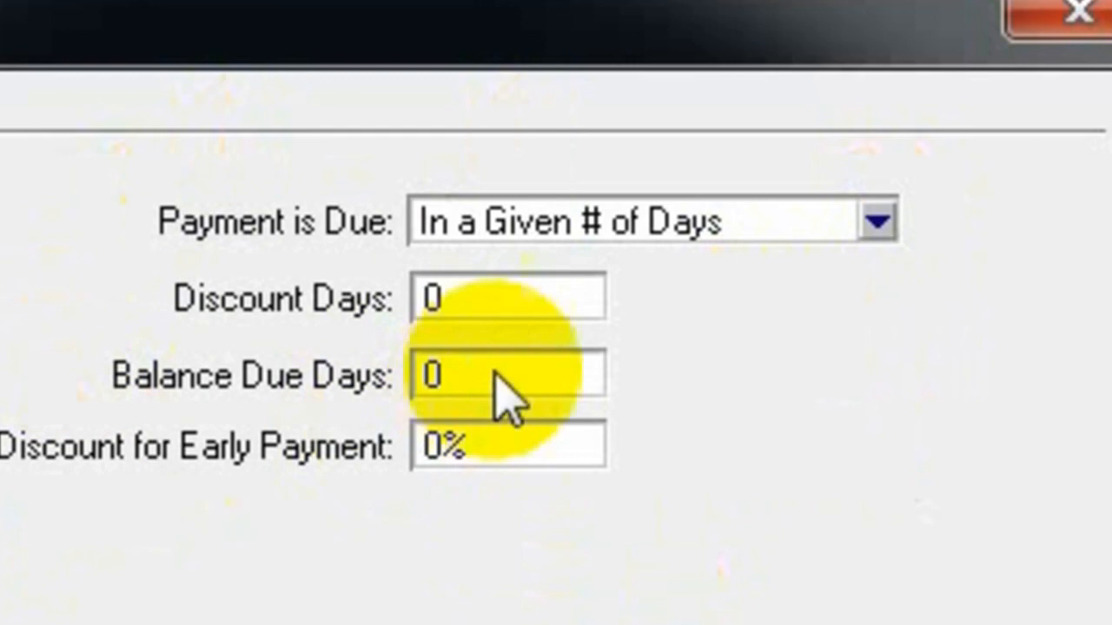
- Set the default supplier terms to 10 discount days, 30 balance due days and a 2% discount for early payment
{"action": "left_click", "coordinate": [596, 300]}
{"action": "type", "text": "10"}
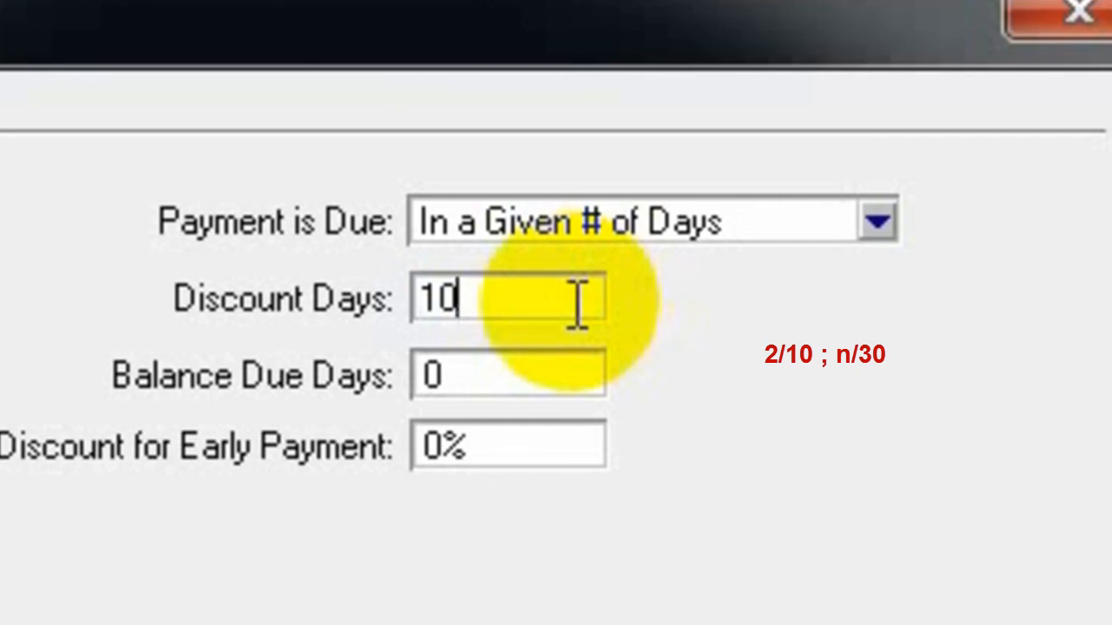
{"action": "key", "text": "Tab"}
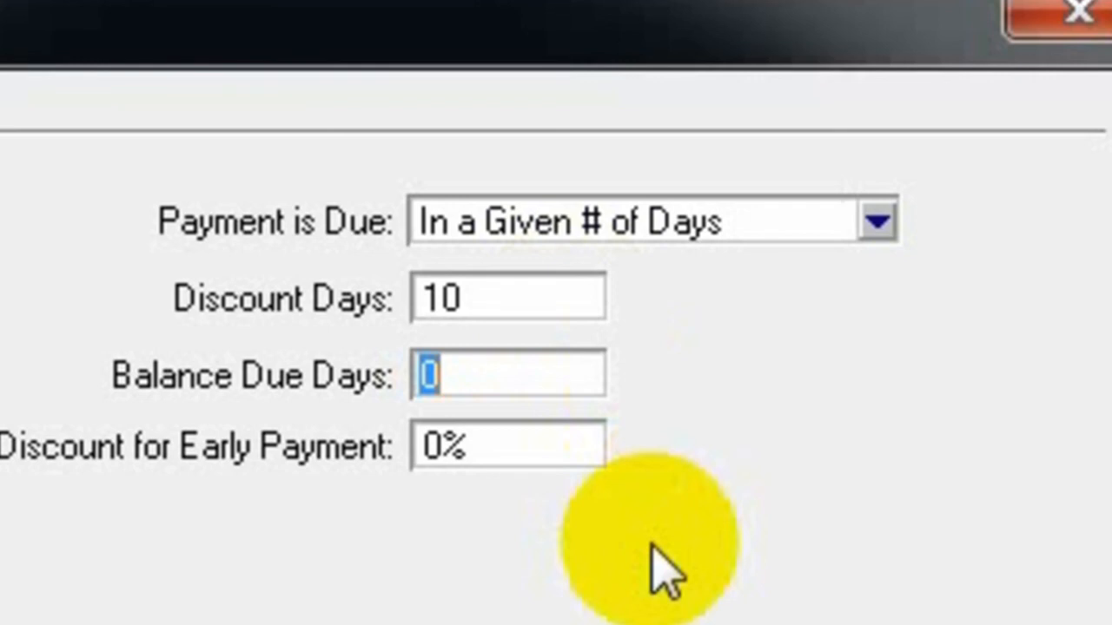
{"action": "type", "text": "30"}
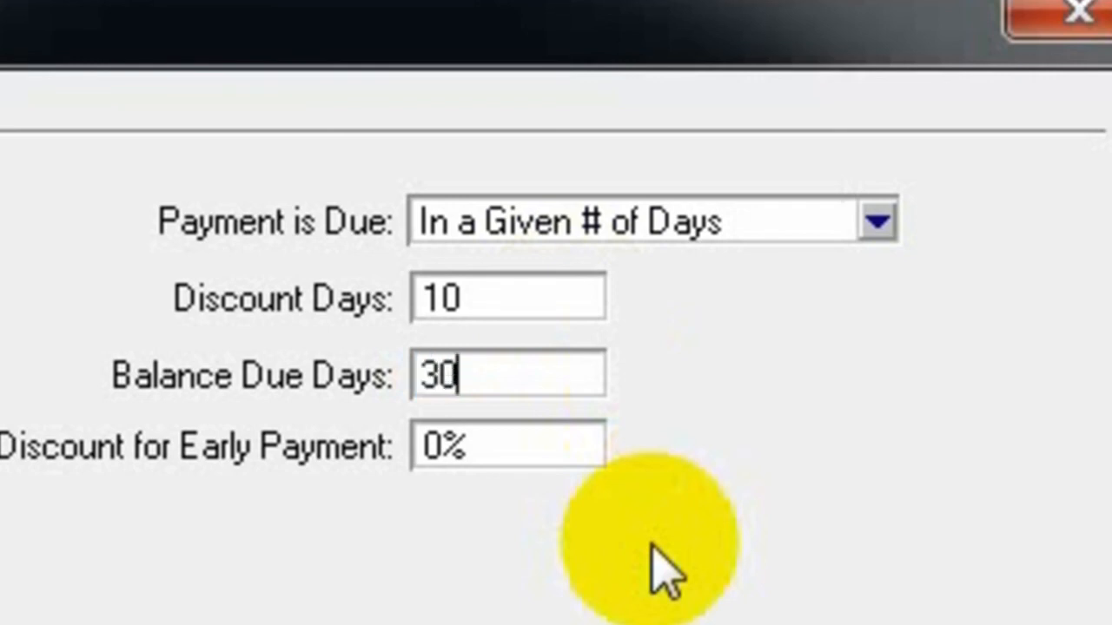
{"action": "key", "text": "Tab"}
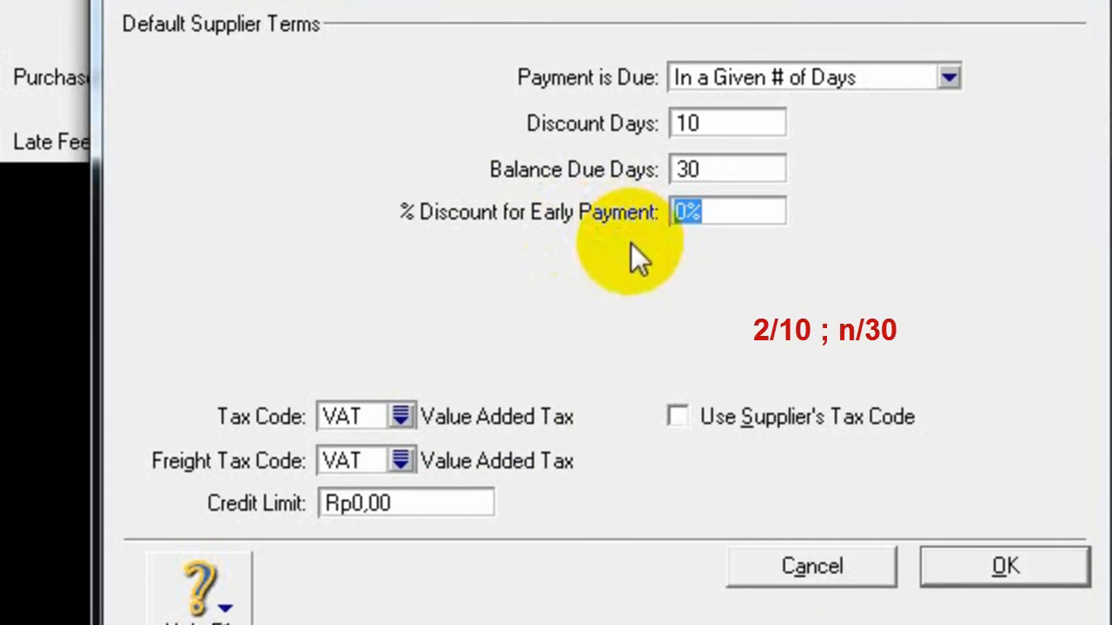
{"action": "type", "text": "2"}
{"action": "key", "text": "Tab"}
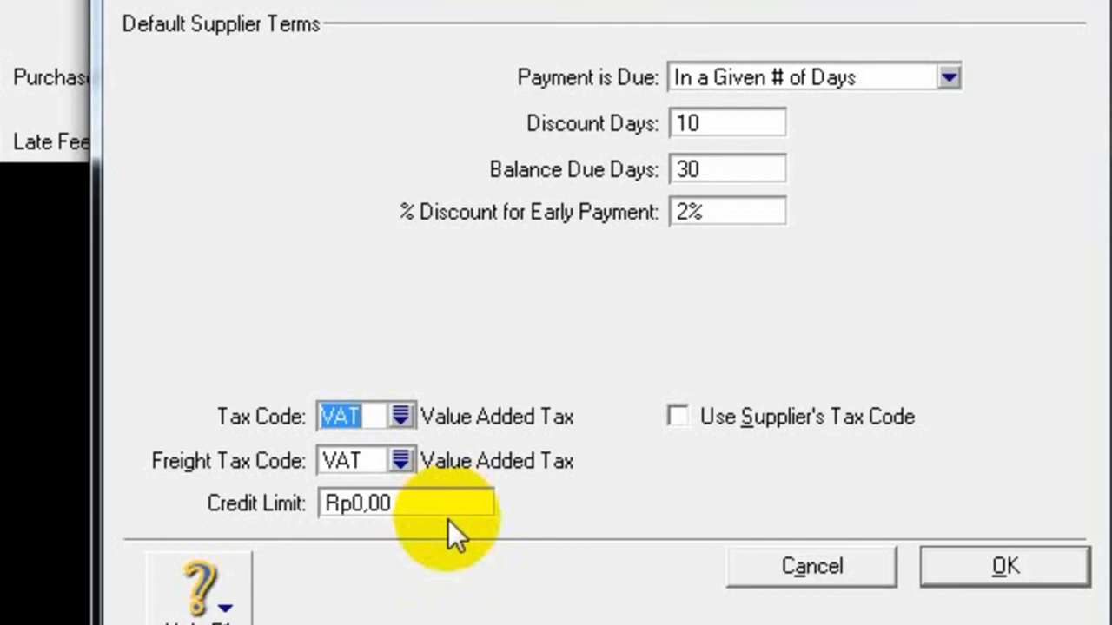
- Set the freight tax code in the default supplier terms to N-T and accept the terms and the purchases linked accounts
{"action": "left_click", "coordinate": [402, 461]}
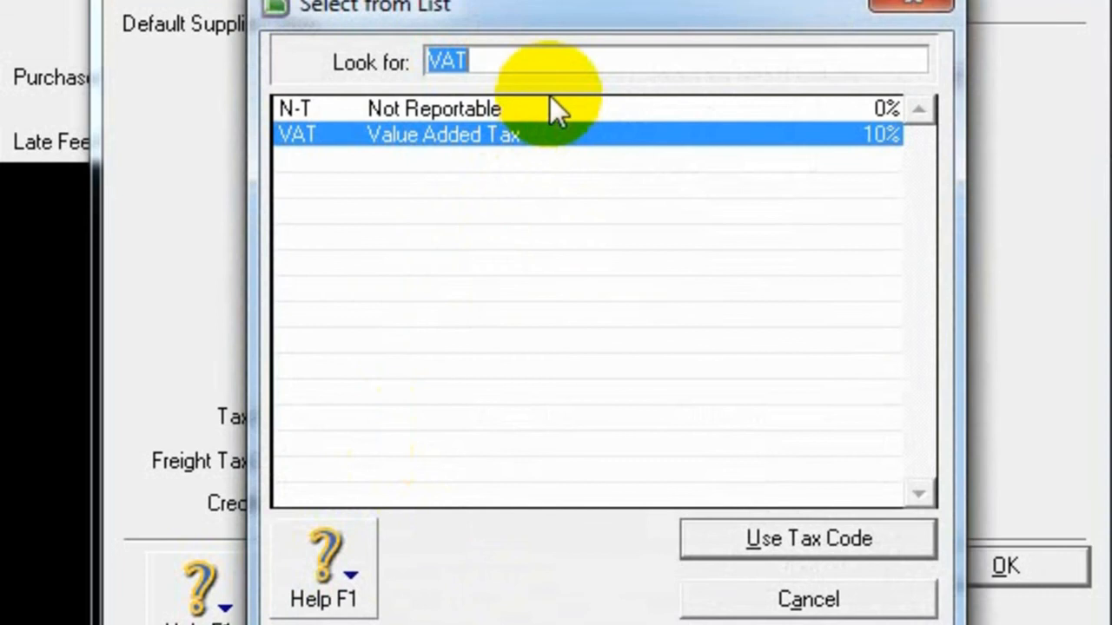
{"action": "left_click", "coordinate": [552, 112]}
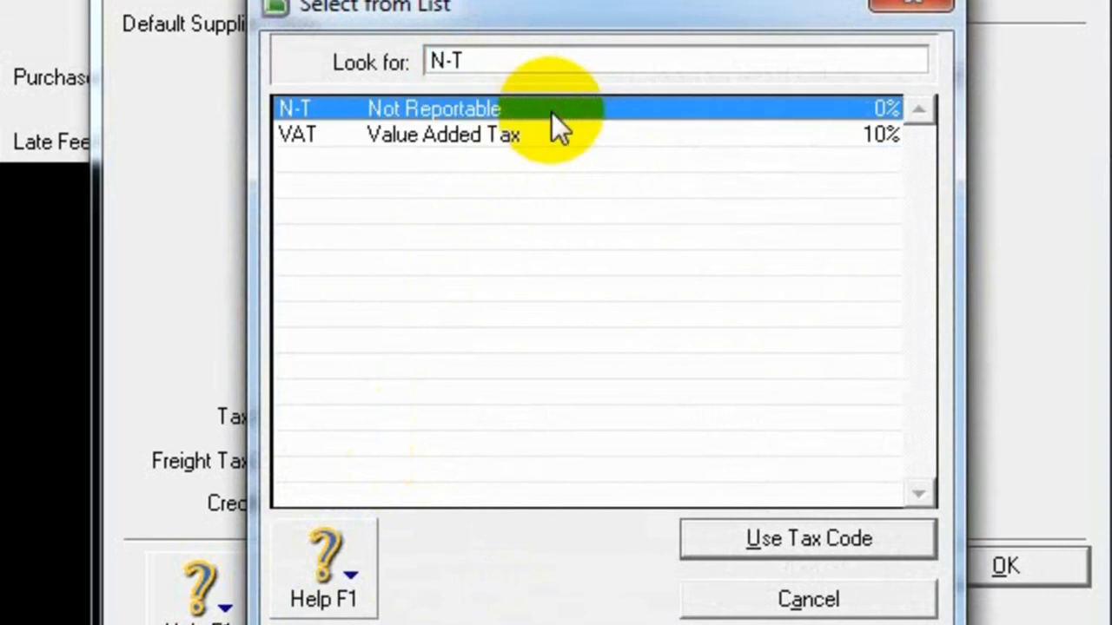
{"action": "double_click", "coordinate": [551, 112]}
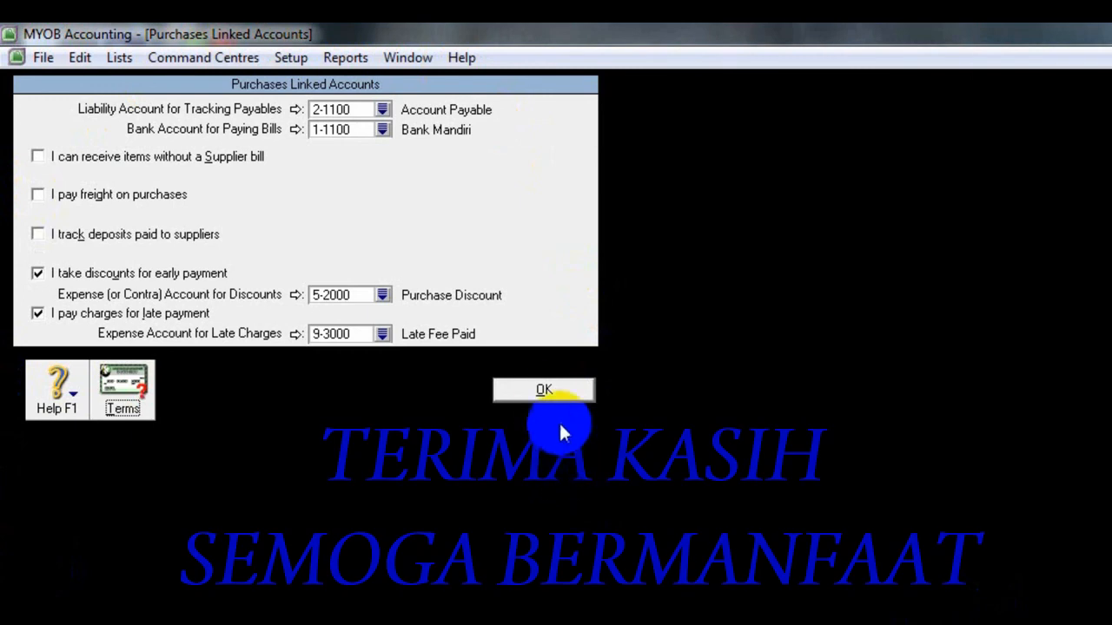
{"action": "left_click", "coordinate": [547, 393]}
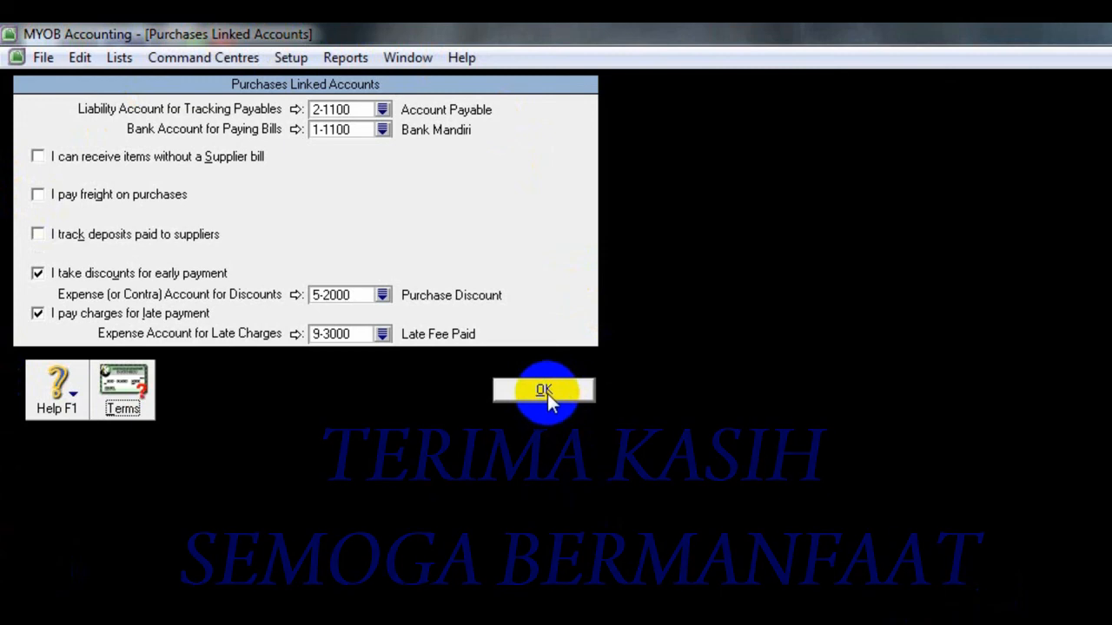
{"action": "left_click", "coordinate": [543, 393]}
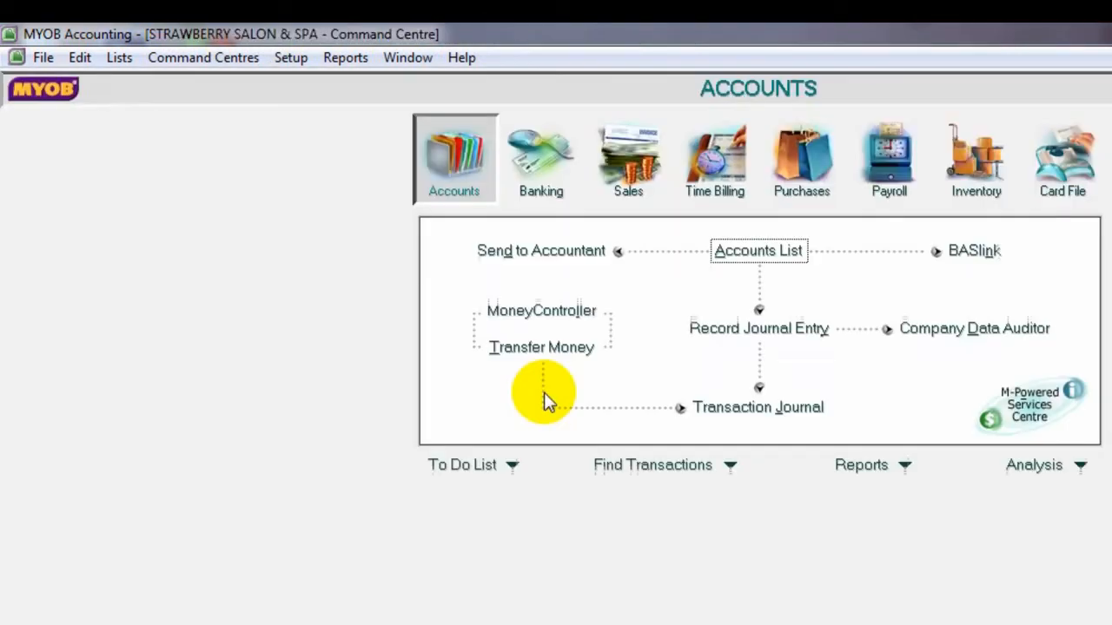